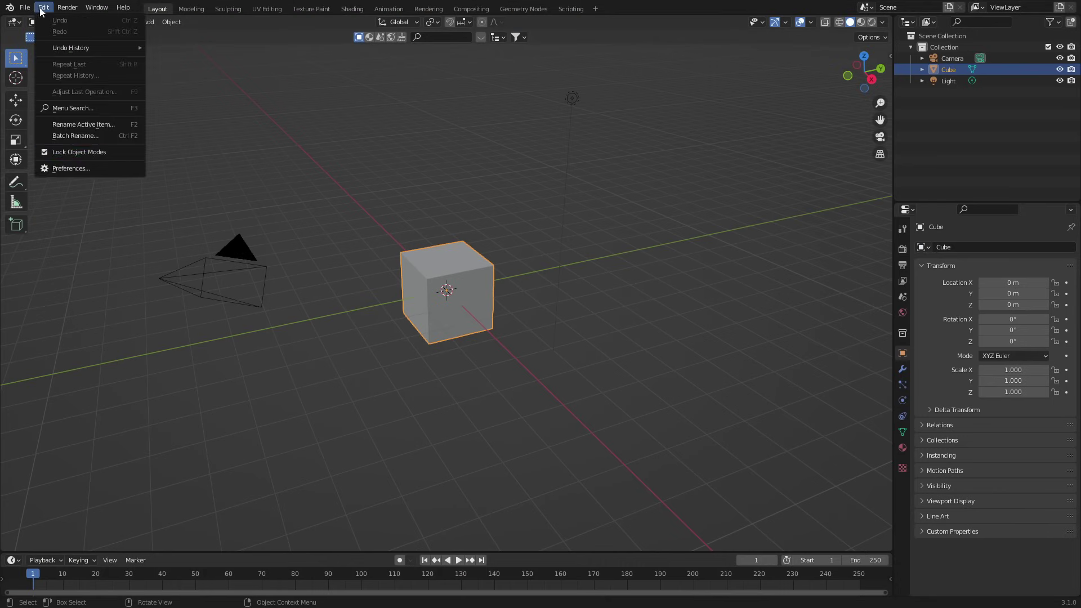
- Install and enable the Perspective Plotter add-on from its downloaded archive, then close the preferences
{"action": "left_click", "coordinate": [74, 170]}
{"action": "left_click", "coordinate": [289, 36]}
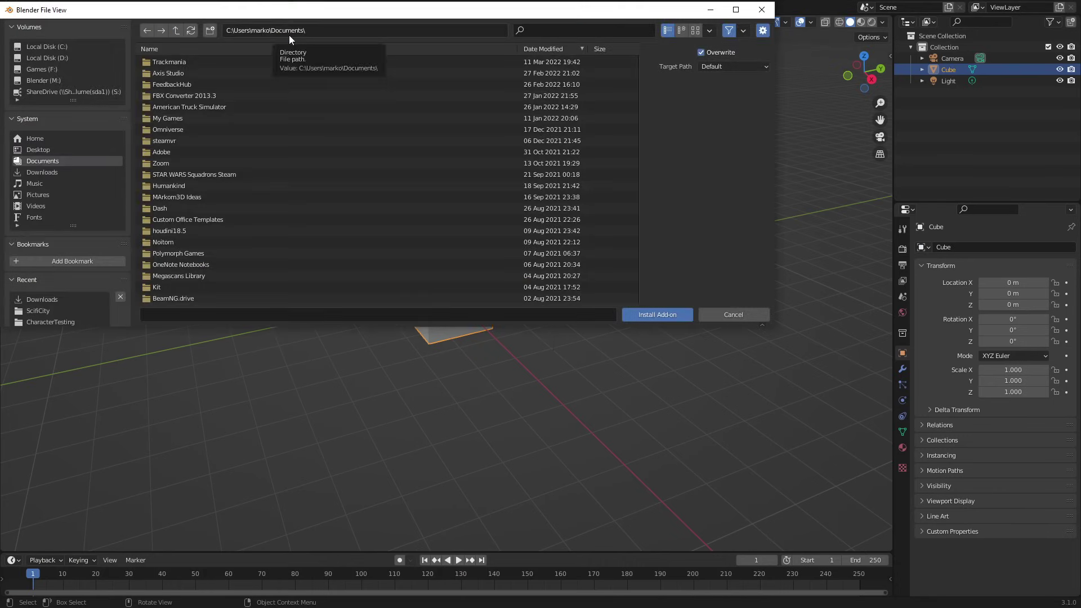
{"action": "left_click", "coordinate": [251, 175]}
{"action": "left_click", "coordinate": [655, 316]}
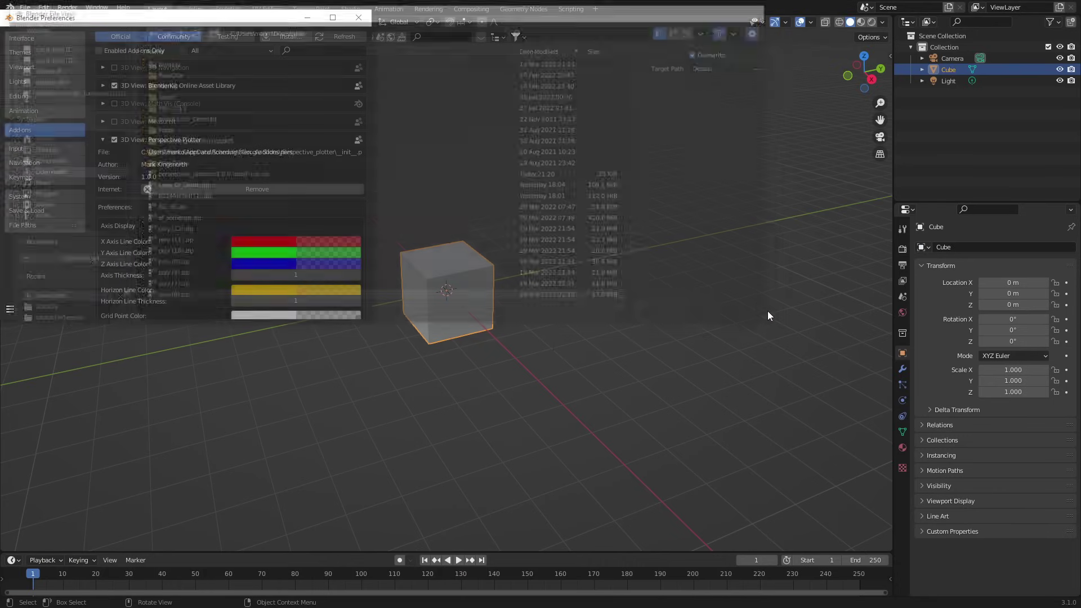
{"action": "left_click", "coordinate": [359, 17]}
- View the scene through the camera and add pexels-max-vakhtbovych-7005284.jpg as the camera's background image
{"action": "key", "text": "n"}
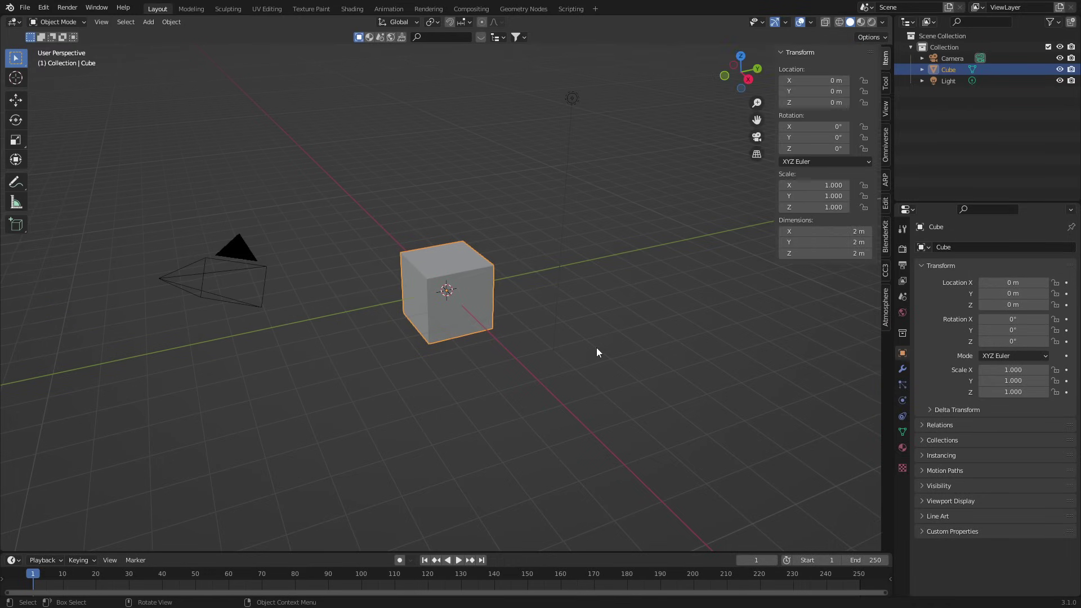
{"action": "key", "text": "KP_0"}
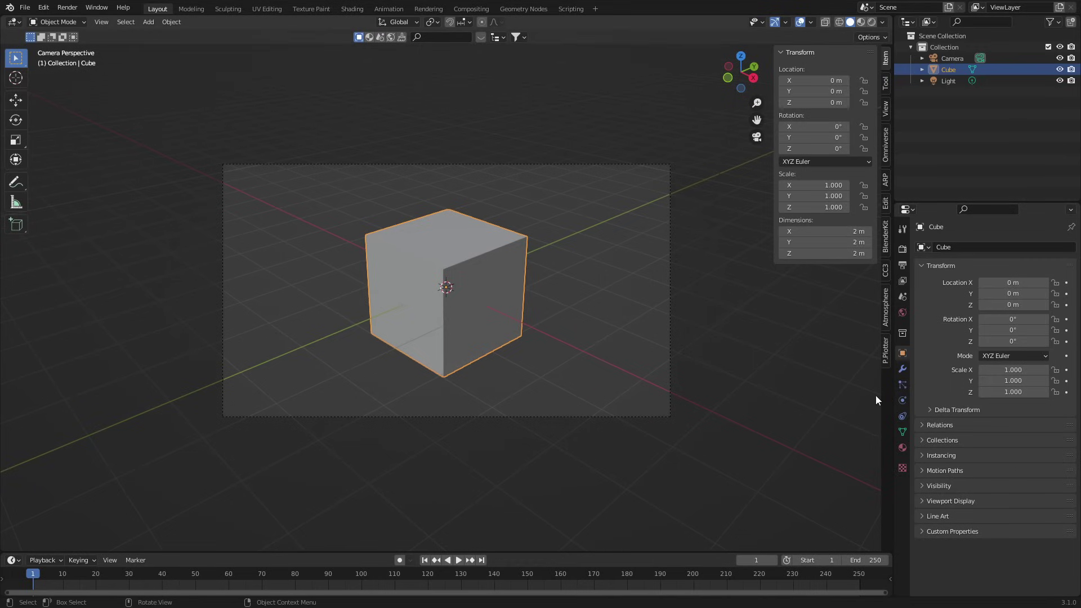
{"action": "left_click", "coordinate": [680, 355]}
{"action": "left_click", "coordinate": [901, 401]}
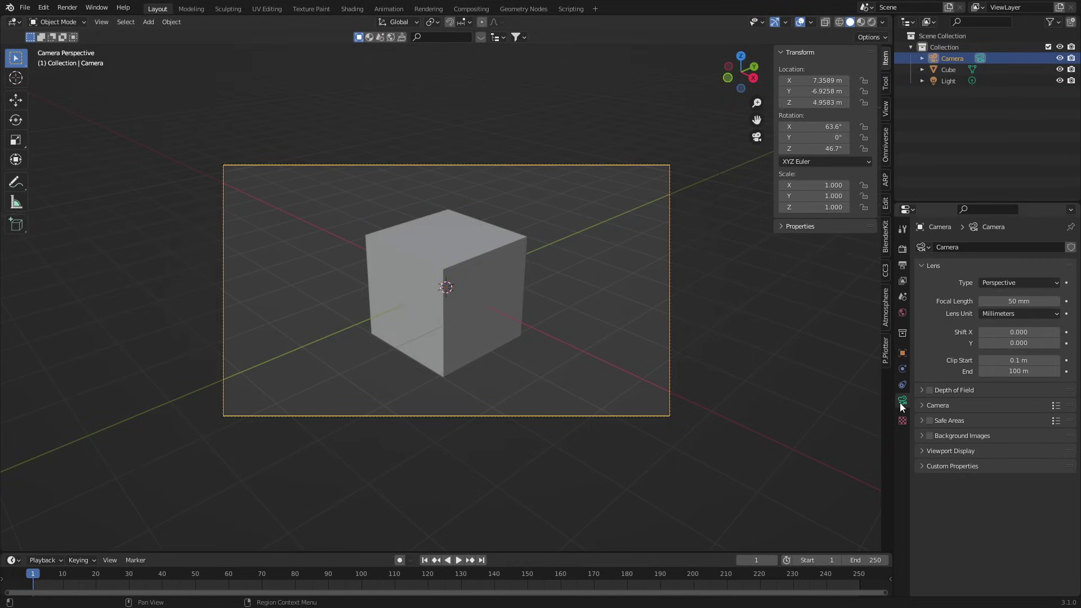
{"action": "left_click", "coordinate": [932, 434]}
{"action": "left_click", "coordinate": [983, 453]}
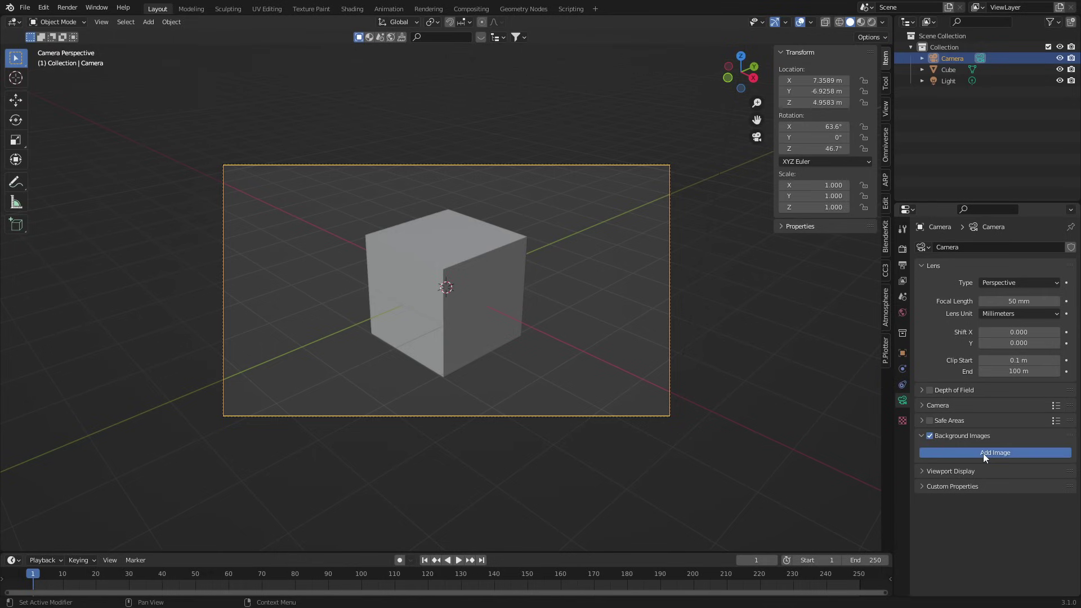
{"action": "left_click", "coordinate": [992, 500]}
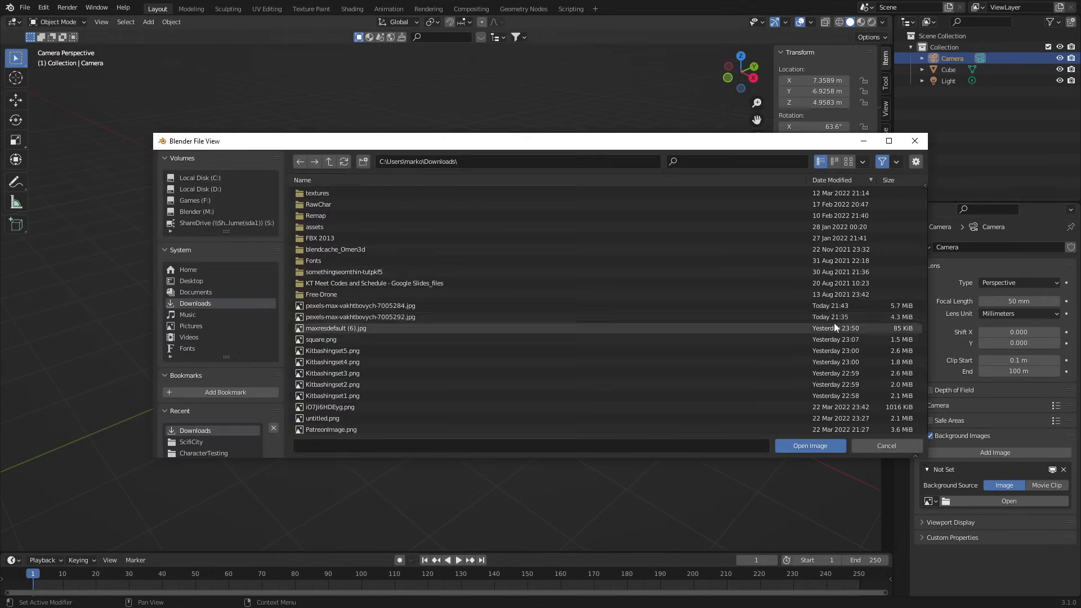
{"action": "double_click", "coordinate": [831, 308]}
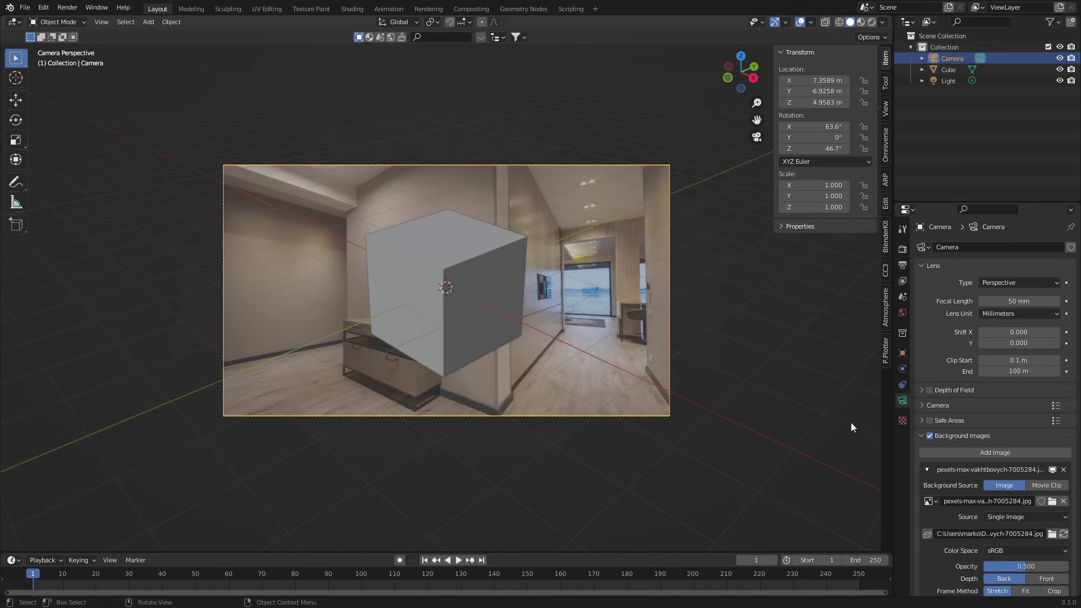
- Match the scene's render resolution to the camera's background image with Perspective Plotter
{"action": "left_click", "coordinate": [885, 355]}
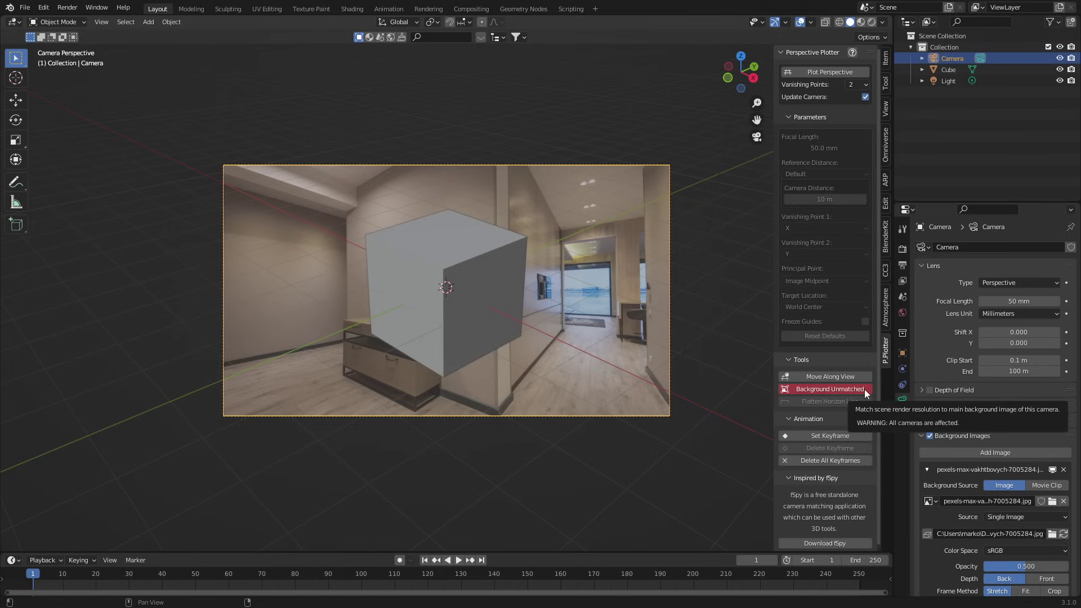
{"action": "left_click", "coordinate": [903, 249]}
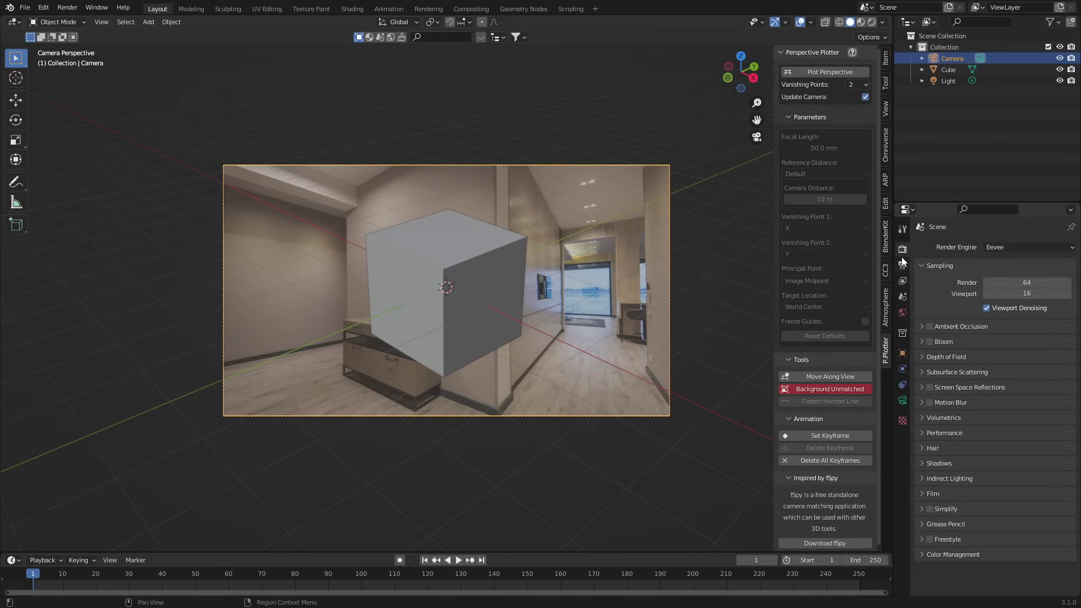
{"action": "left_click", "coordinate": [902, 263]}
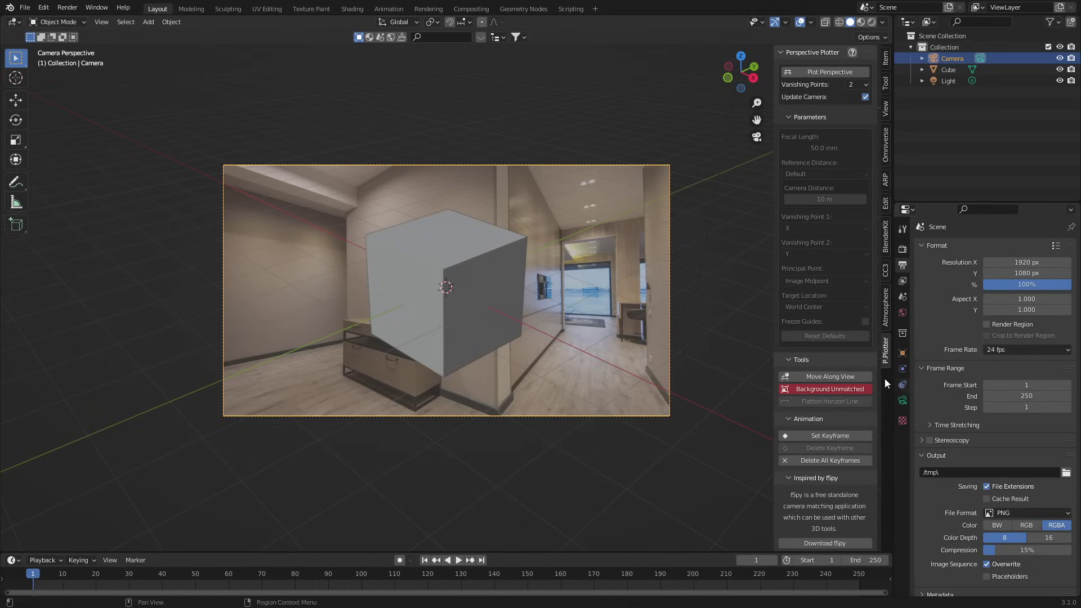
{"action": "left_click", "coordinate": [839, 390]}
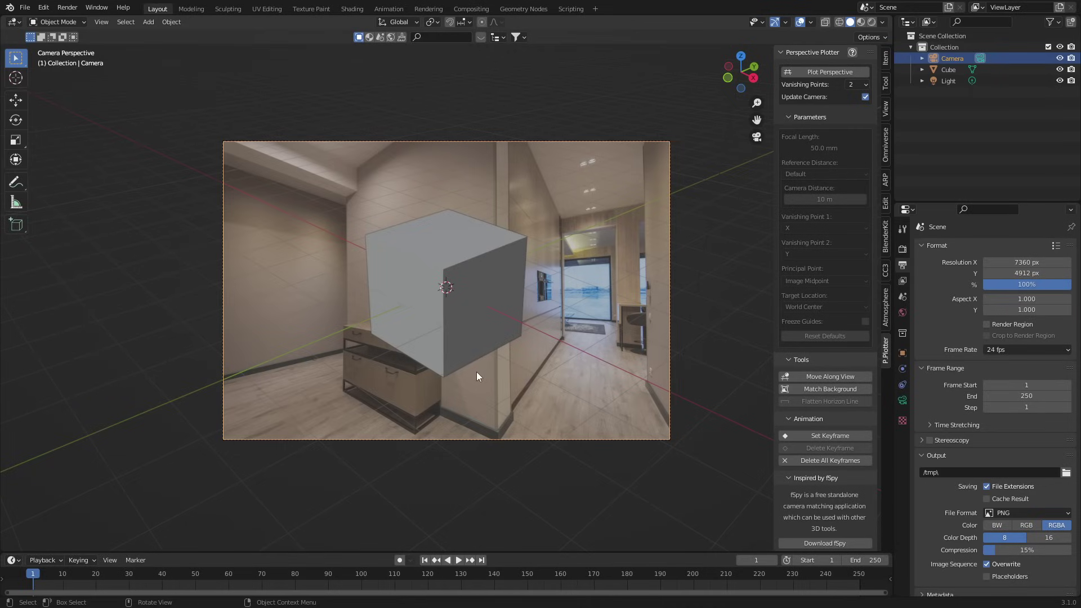
- Start plotting the perspective with 2 vanishing points and set the viewport shading to Wireframe
{"action": "left_click", "coordinate": [823, 73]}
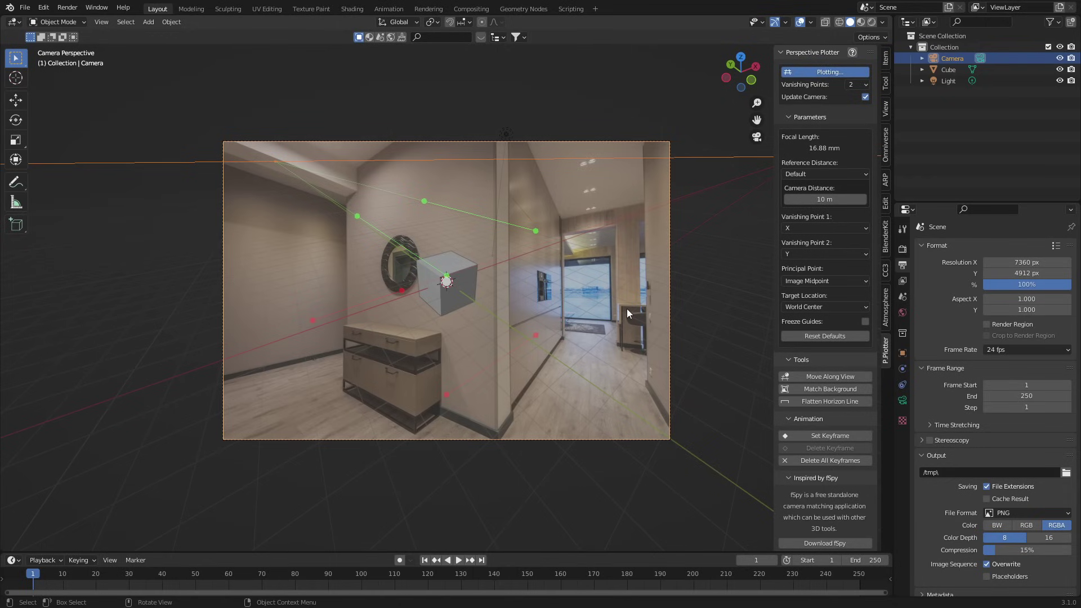
{"action": "scroll", "coordinate": [640, 296], "scroll_direction": "up", "scroll_amount": 3}
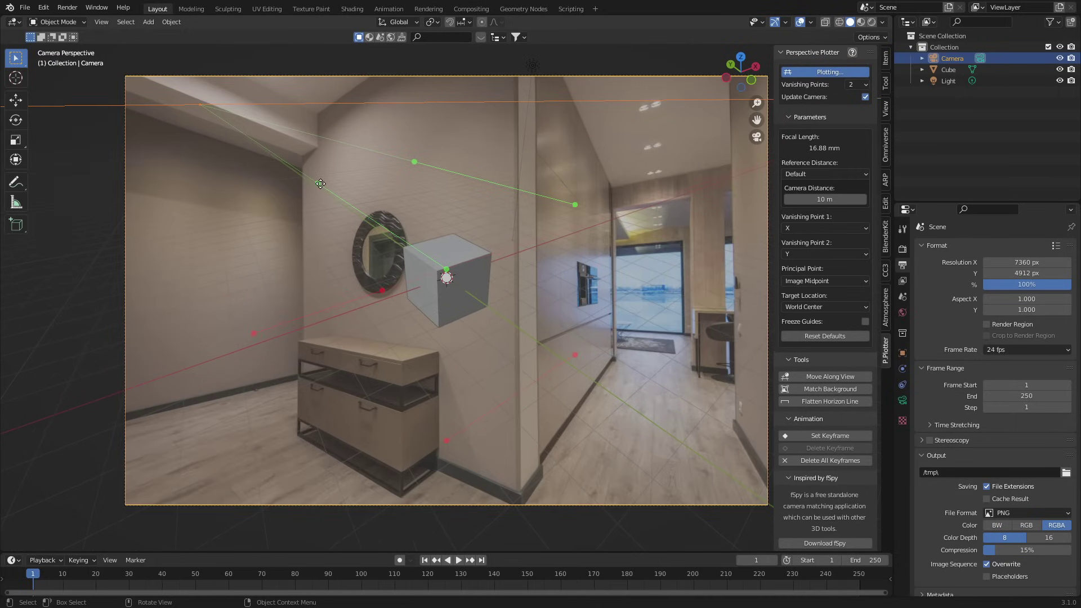
{"action": "key", "text": "z"}
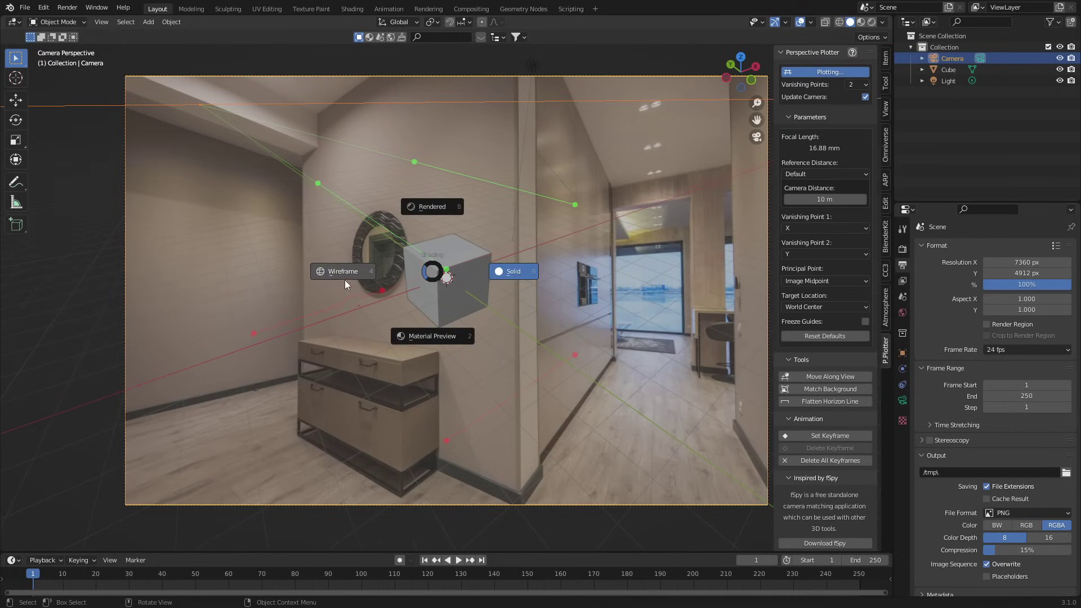
{"action": "left_click", "coordinate": [345, 279]}
- Align the lower green guide line with the front edge of the cabinet's top surface, from corner to corner
{"action": "left_click_drag", "start_coordinate": [316, 182], "coordinate": [301, 342]}
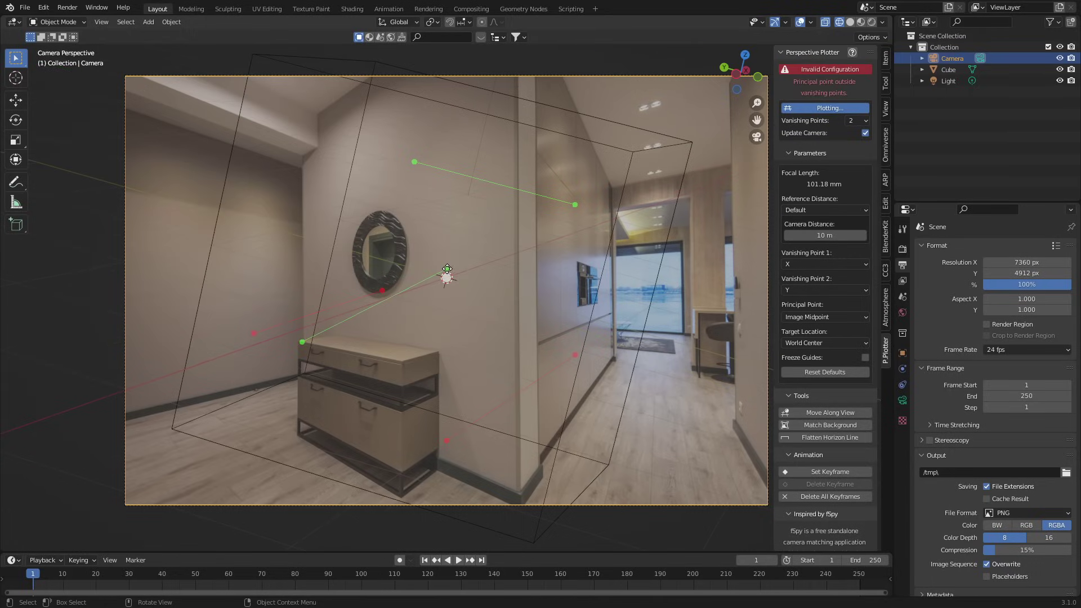
{"action": "left_click_drag", "start_coordinate": [447, 269], "coordinate": [403, 361]}
{"action": "scroll", "coordinate": [460, 306], "scroll_direction": "up", "scroll_amount": 11}
{"action": "middle_click_drag", "start_coordinate": [395, 368], "coordinate": [449, 384], "text": "shift"}
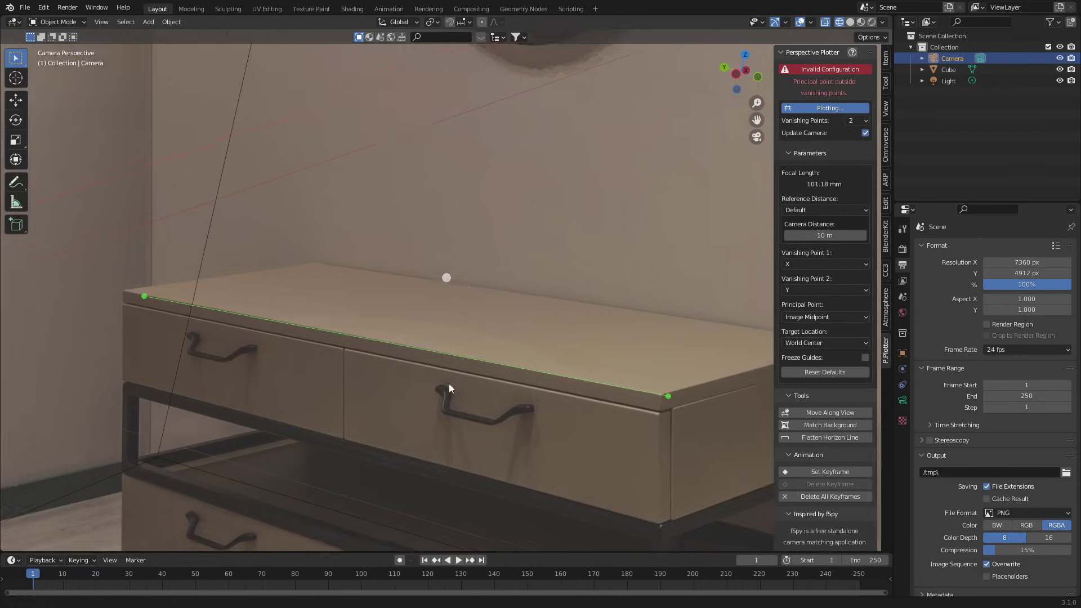
{"action": "scroll", "coordinate": [197, 254], "scroll_direction": "up", "scroll_amount": 8}
{"action": "middle_click_drag", "start_coordinate": [267, 411], "coordinate": [523, 273], "text": "shift"}
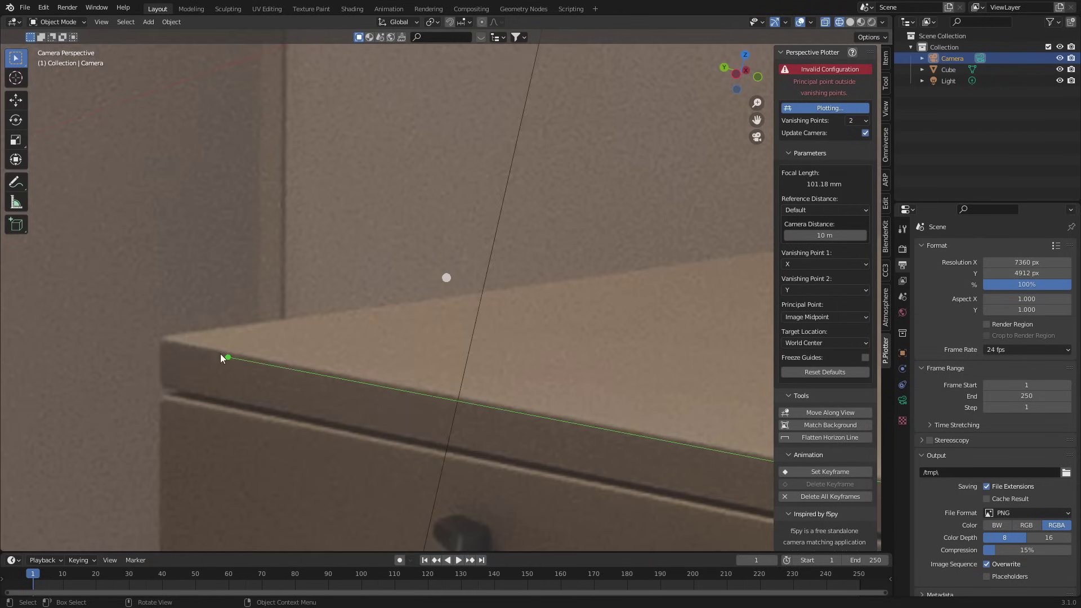
{"action": "left_click_drag", "start_coordinate": [223, 358], "coordinate": [169, 340]}
{"action": "scroll", "coordinate": [515, 350], "scroll_direction": "down", "scroll_amount": 5}
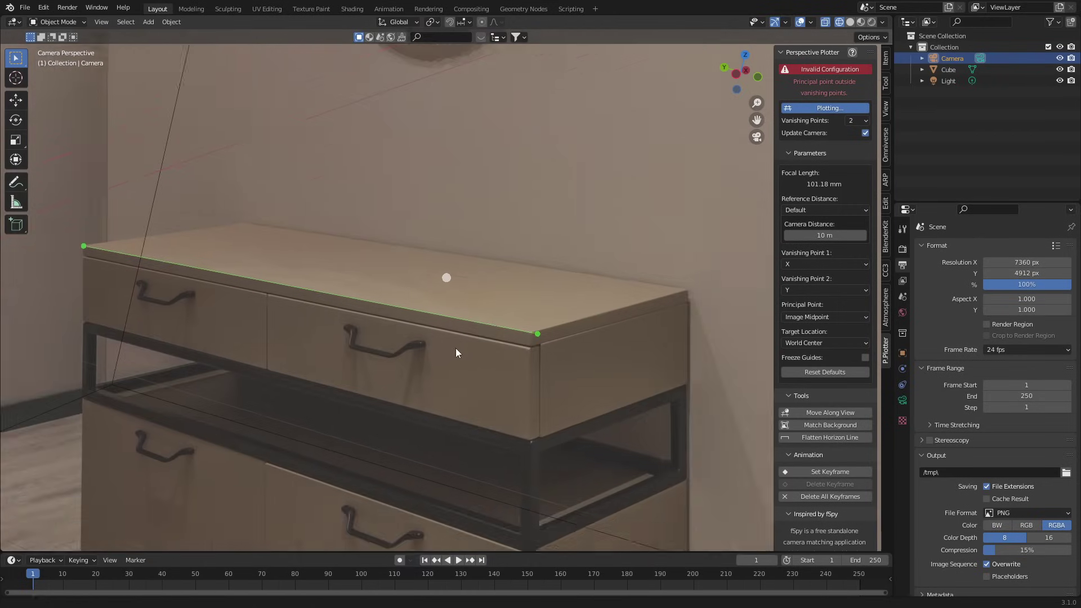
{"action": "scroll", "coordinate": [538, 363], "scroll_direction": "up", "scroll_amount": 3}
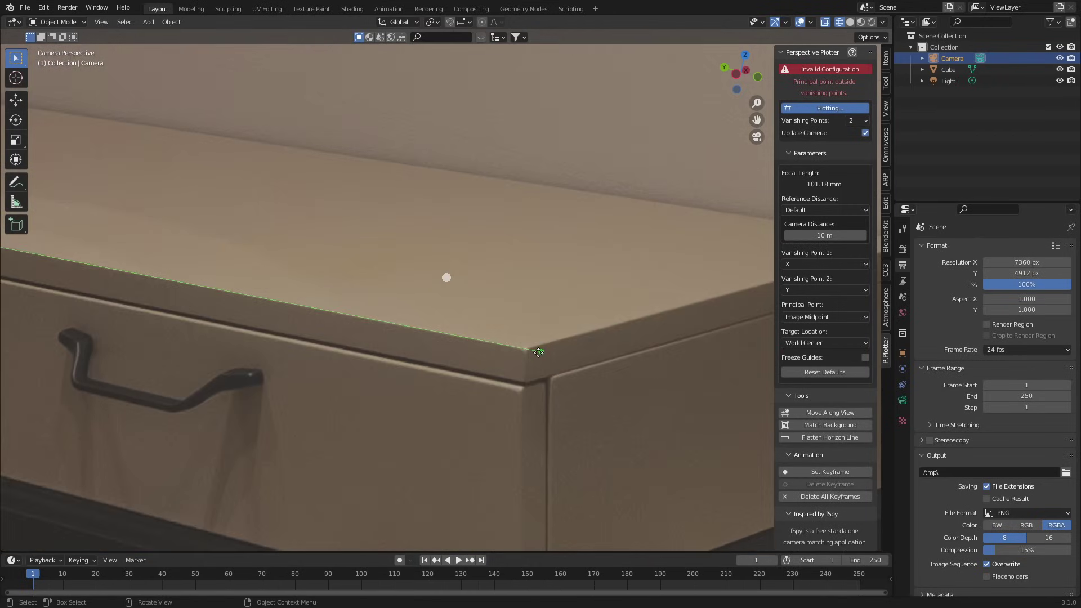
{"action": "left_click_drag", "start_coordinate": [539, 352], "coordinate": [528, 349]}
- Align the other green guide line with the edge where the mirror wall meets the ceiling
{"action": "scroll", "coordinate": [572, 236], "scroll_direction": "down", "scroll_amount": 15}
{"action": "scroll", "coordinate": [439, 381], "scroll_direction": "up", "scroll_amount": 8}
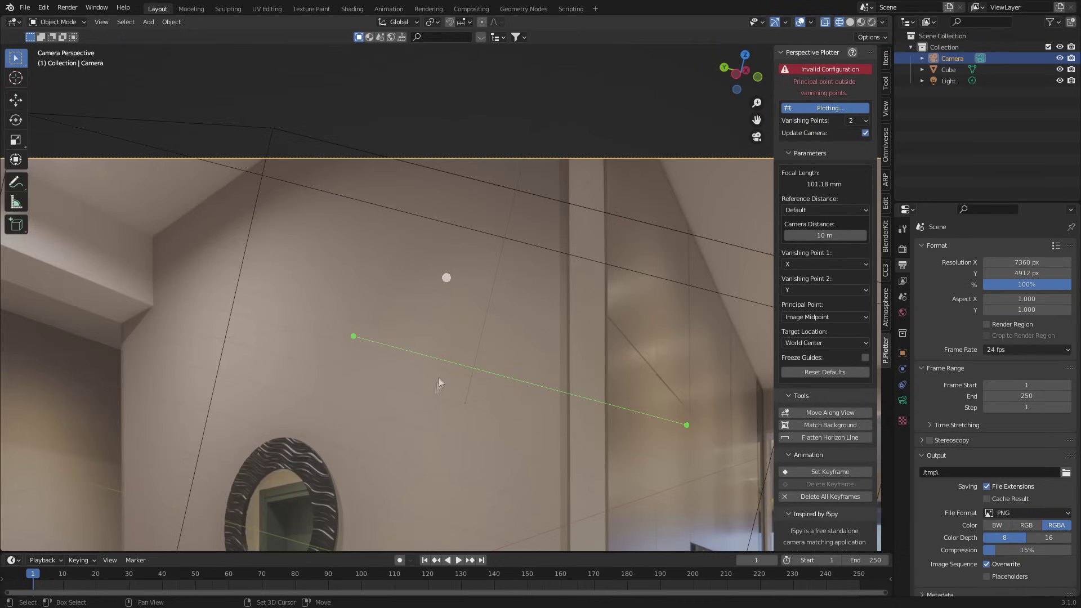
{"action": "middle_click_drag", "start_coordinate": [439, 381], "coordinate": [315, 269], "text": "shift"}
{"action": "left_click_drag", "start_coordinate": [313, 262], "coordinate": [278, 225]}
{"action": "scroll", "coordinate": [278, 225], "scroll_direction": "down", "scroll_amount": 3}
{"action": "middle_click_drag", "start_coordinate": [446, 277], "coordinate": [401, 278], "text": "shift"}
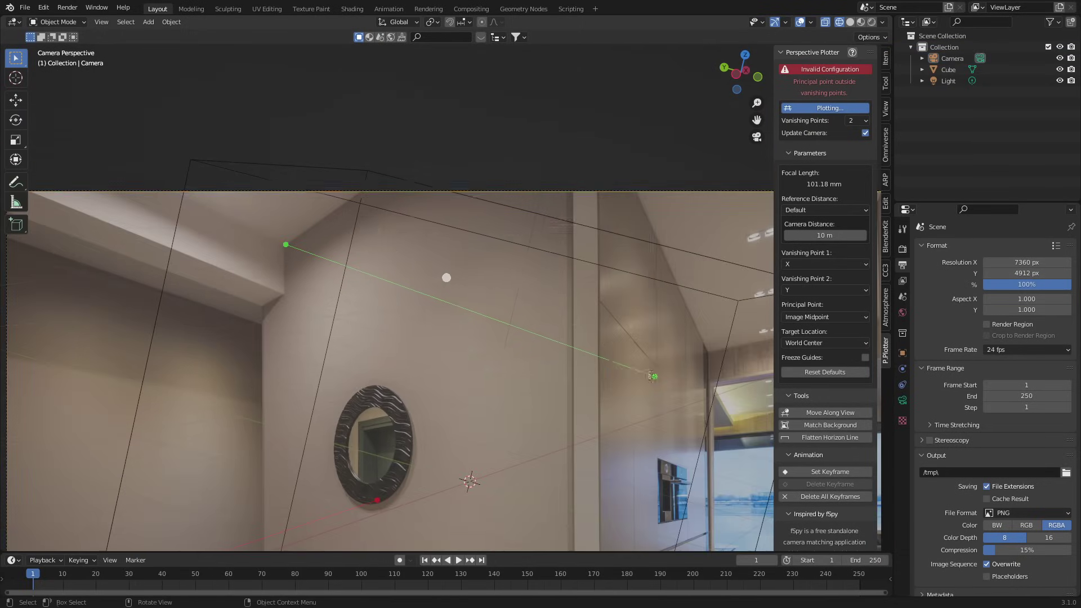
{"action": "left_click_drag", "start_coordinate": [651, 373], "coordinate": [356, 191]}
{"action": "scroll", "coordinate": [355, 192], "scroll_direction": "up", "scroll_amount": 10}
{"action": "scroll", "coordinate": [405, 289], "scroll_direction": "up", "scroll_amount": 4}
{"action": "left_click_drag", "start_coordinate": [269, 442], "coordinate": [262, 434]}
{"action": "scroll", "coordinate": [263, 437], "scroll_direction": "down", "scroll_amount": 6}
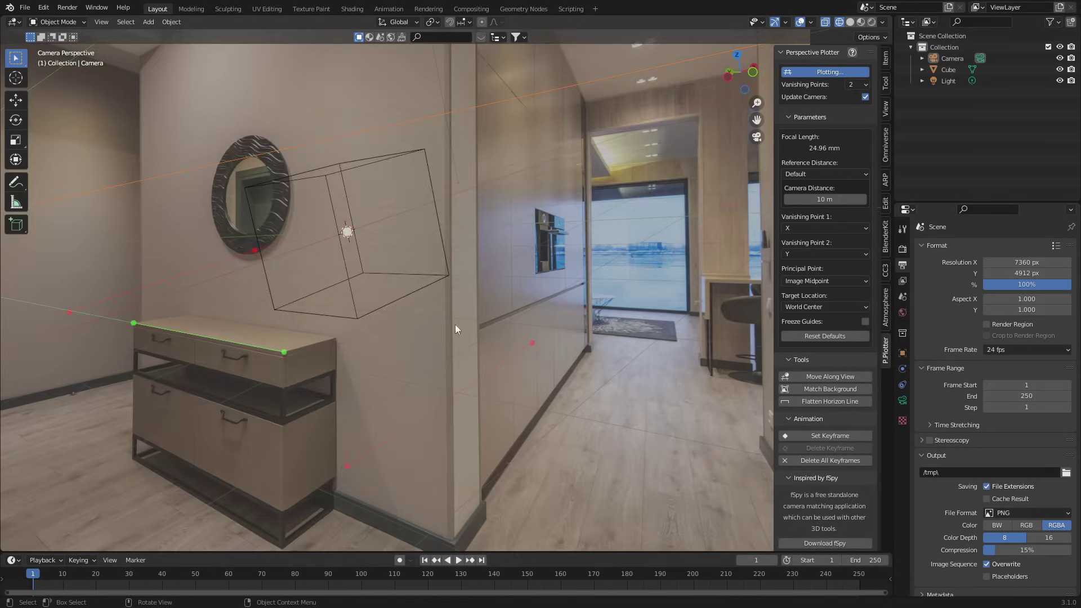
- Place both ends of the lower red guide line along a floorboard seam in the hallway
{"action": "left_click_drag", "start_coordinate": [346, 466], "coordinate": [535, 327]}
{"action": "scroll", "coordinate": [534, 327], "scroll_direction": "up", "scroll_amount": 8}
{"action": "left_click_drag", "start_coordinate": [525, 423], "coordinate": [522, 427]}
{"action": "scroll", "coordinate": [522, 426], "scroll_direction": "down", "scroll_amount": 7}
{"action": "middle_click_drag", "start_coordinate": [521, 427], "coordinate": [423, 350], "text": "shift"}
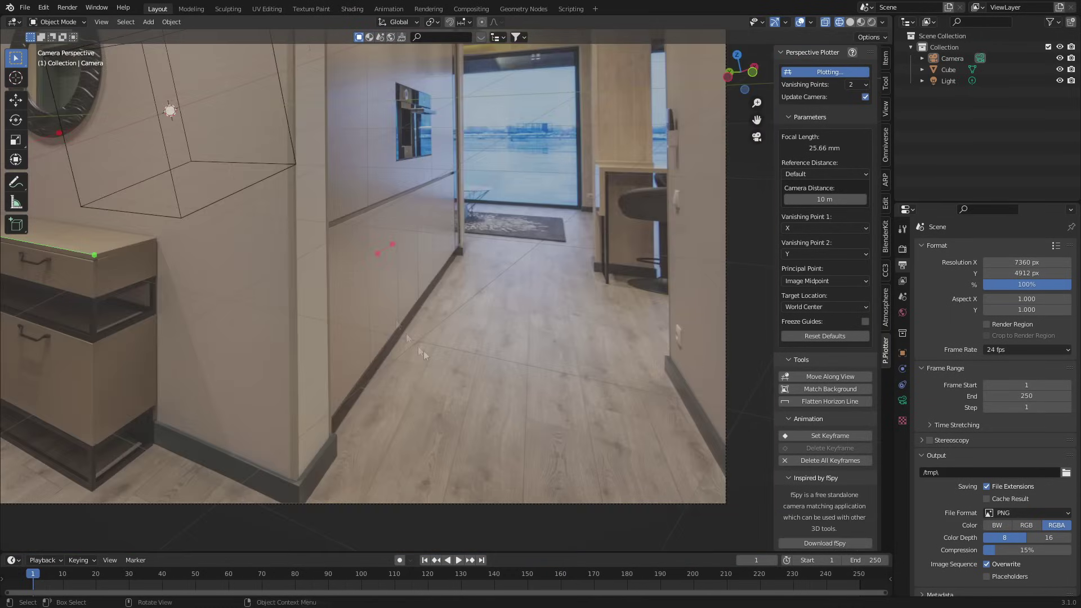
{"action": "left_click_drag", "start_coordinate": [392, 245], "coordinate": [400, 426]}
{"action": "scroll", "coordinate": [505, 273], "scroll_direction": "up", "scroll_amount": 8}
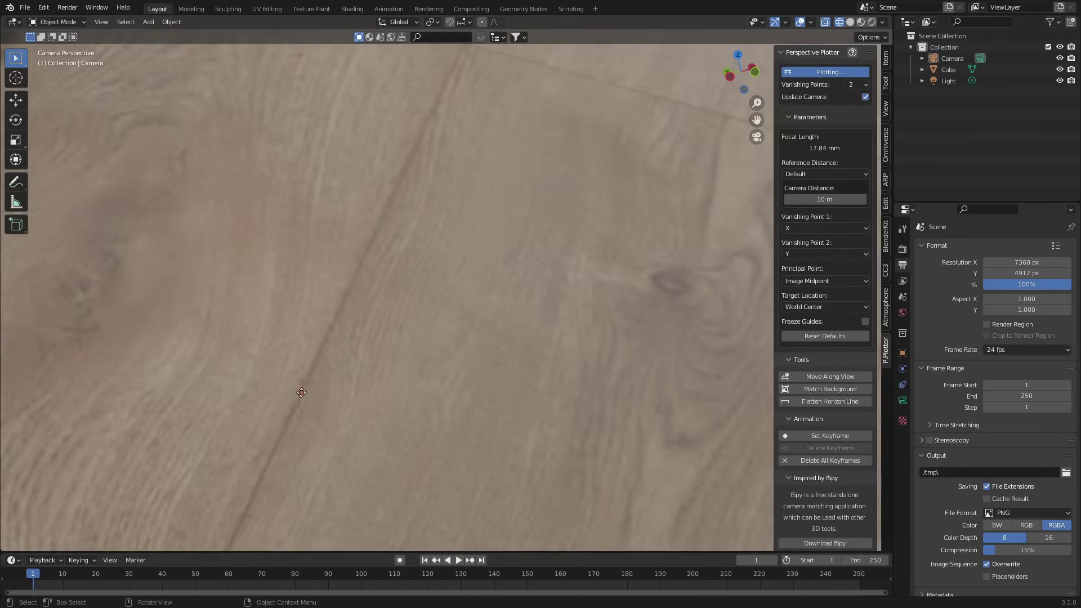
{"action": "scroll", "coordinate": [506, 272], "scroll_direction": "down", "scroll_amount": 8}
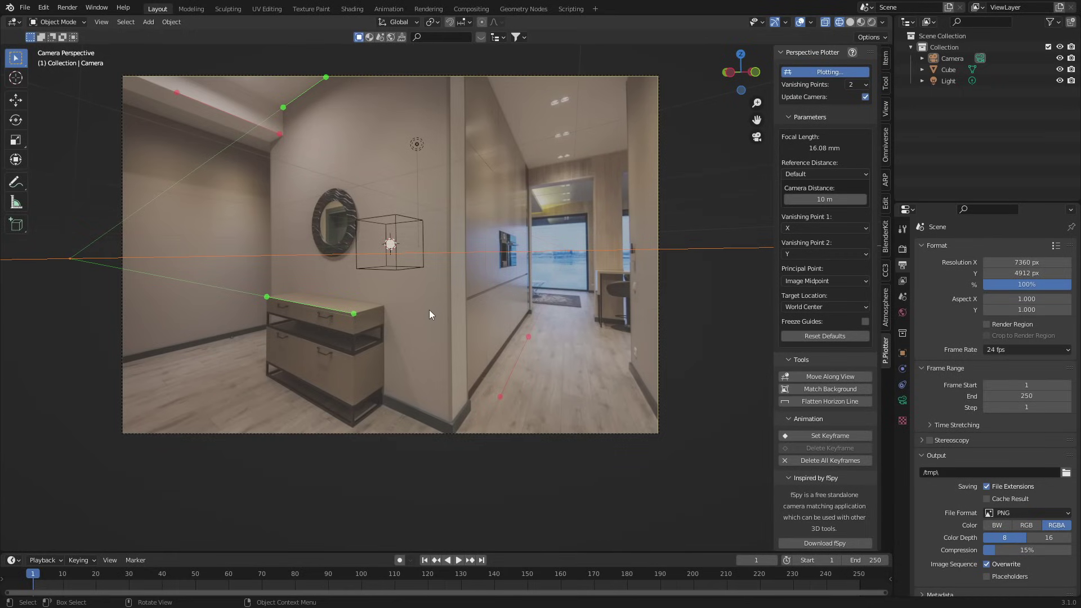
- Move the cube down so its lowest front corner sits at the protruding wall corner, just above the baseboard
{"action": "middle_click_drag", "start_coordinate": [429, 310], "coordinate": [513, 306], "text": "shift"}
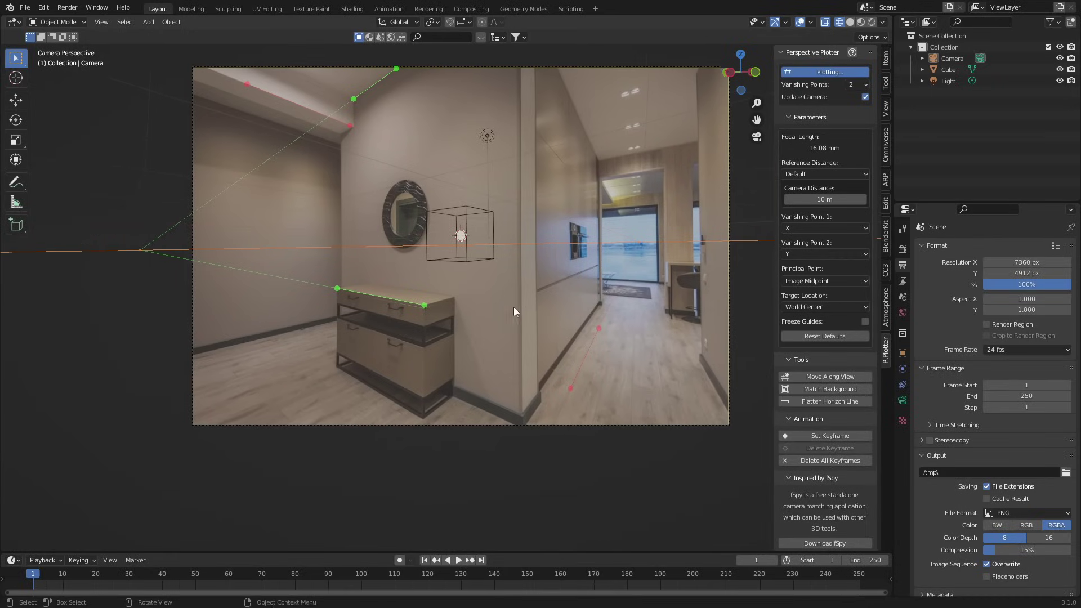
{"action": "scroll", "coordinate": [513, 307], "scroll_direction": "up", "scroll_amount": 1}
{"action": "left_click", "coordinate": [472, 261]}
{"action": "key", "text": "g"}
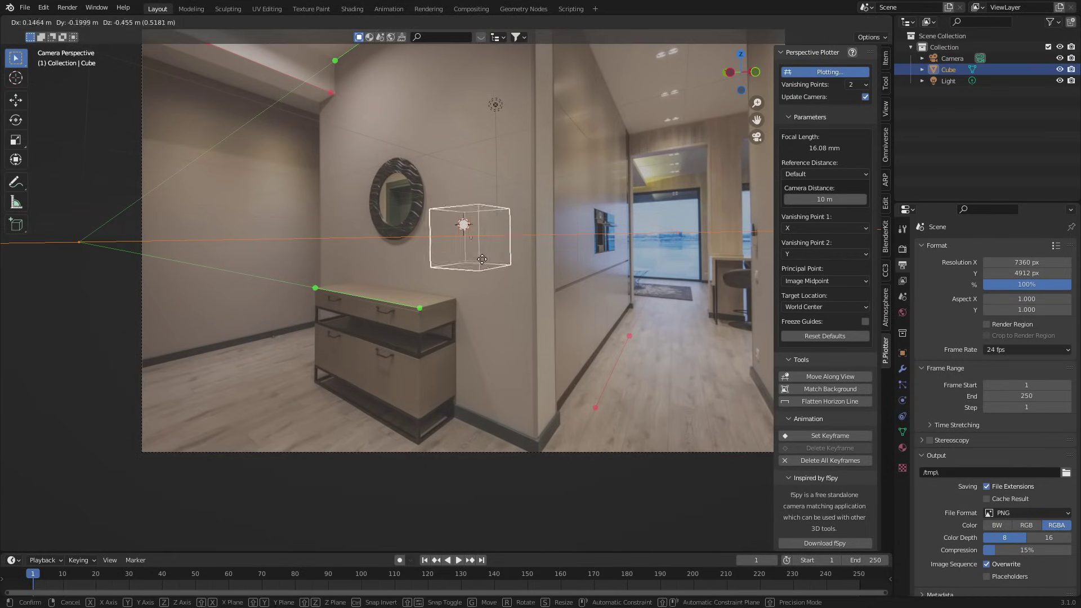
{"action": "left_click", "coordinate": [528, 398]}
{"action": "middle_click_drag", "start_coordinate": [630, 400], "coordinate": [501, 217], "text": "shift"}
{"action": "scroll", "coordinate": [502, 225], "scroll_direction": "up", "scroll_amount": 8}
{"action": "middle_click_drag", "start_coordinate": [316, 115], "coordinate": [539, 264], "text": "shift"}
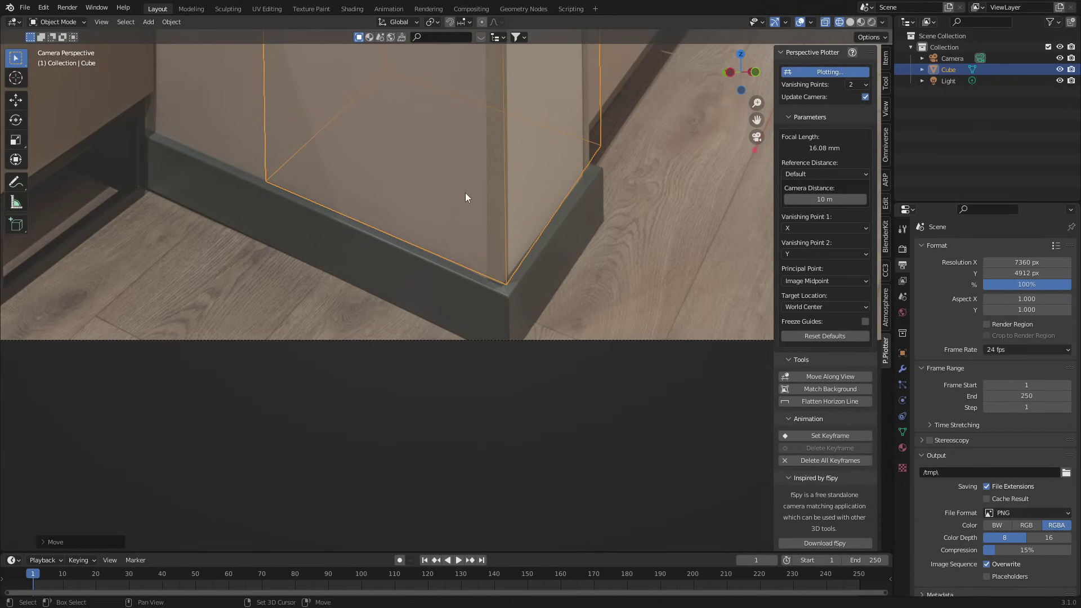
{"action": "key", "text": "g"}
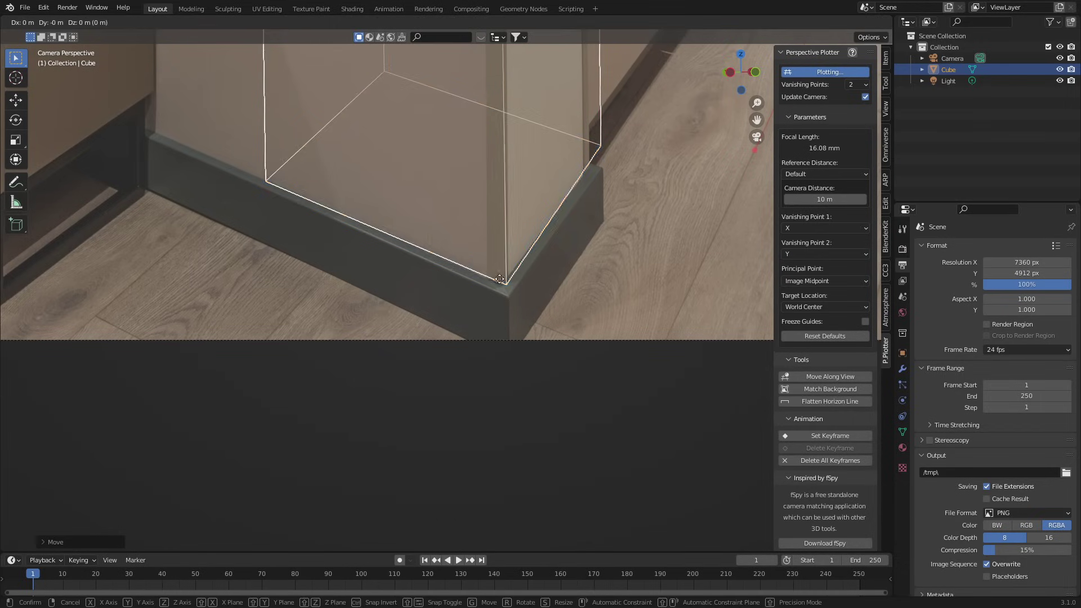
{"action": "left_click", "coordinate": [482, 310]}
{"action": "scroll", "coordinate": [488, 284], "scroll_direction": "down", "scroll_amount": 4}
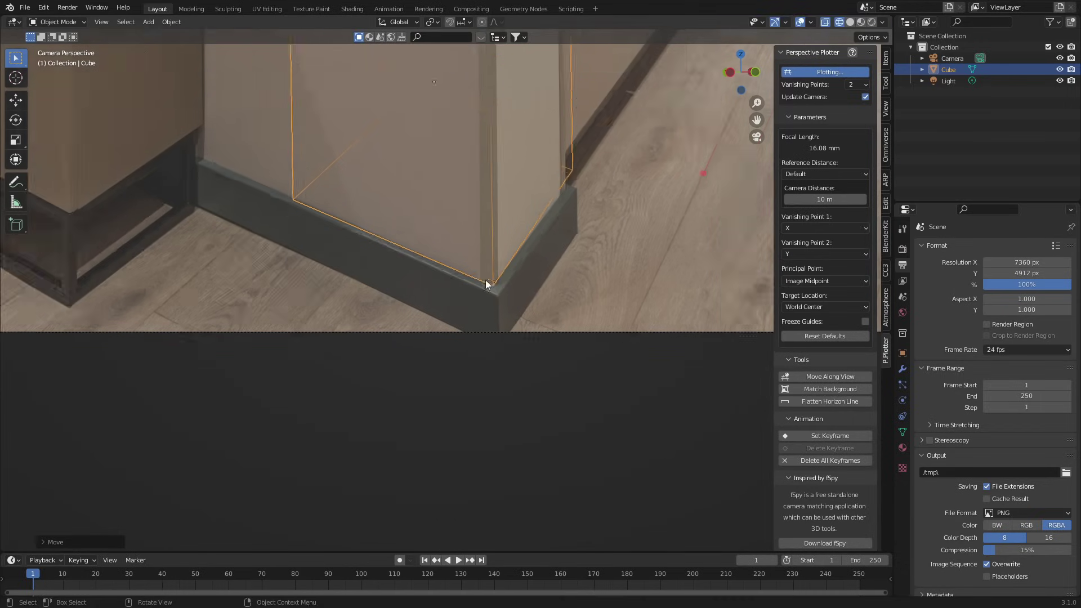
- Examine the groove in the hallway wall panels and the red guide line on the floor as perspective references
{"action": "middle_click_drag", "start_coordinate": [522, 181], "coordinate": [436, 83], "text": "shift"}
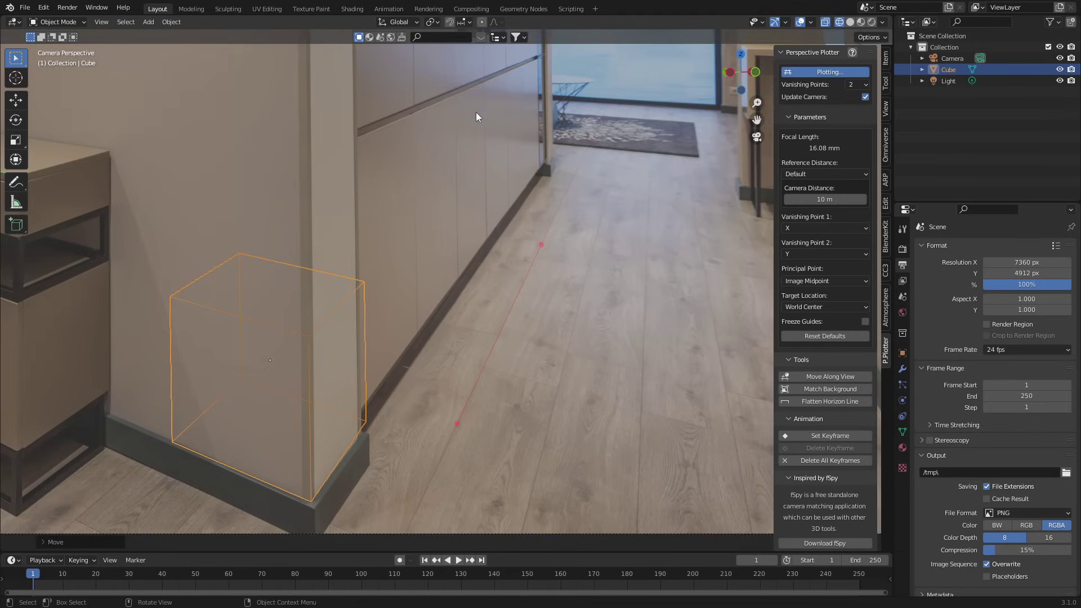
{"action": "scroll", "coordinate": [476, 116], "scroll_direction": "up", "scroll_amount": 8}
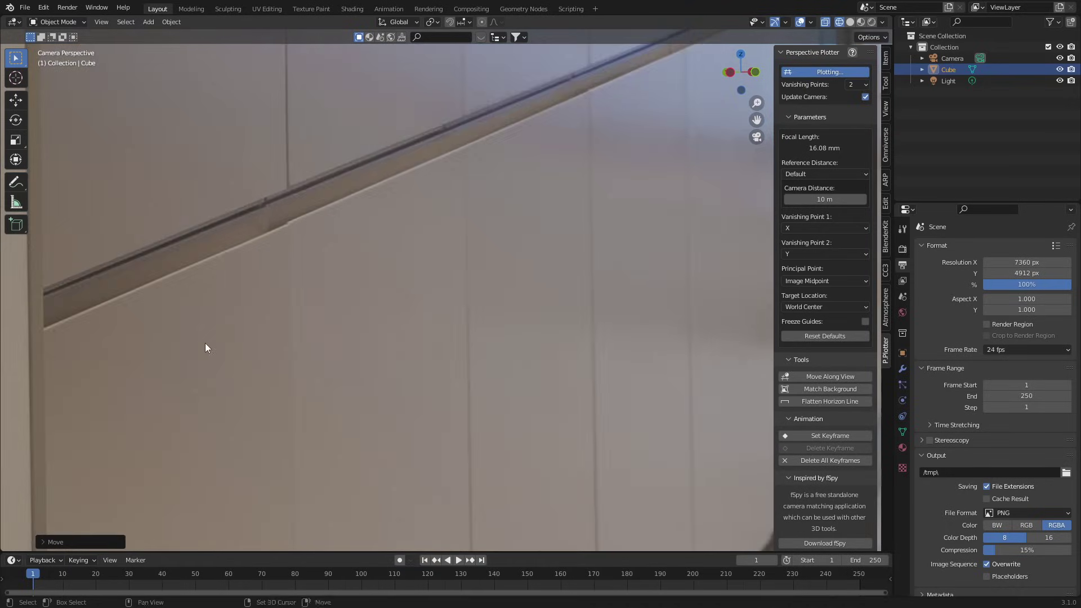
{"action": "middle_click_drag", "start_coordinate": [205, 343], "coordinate": [327, 339], "text": "shift"}
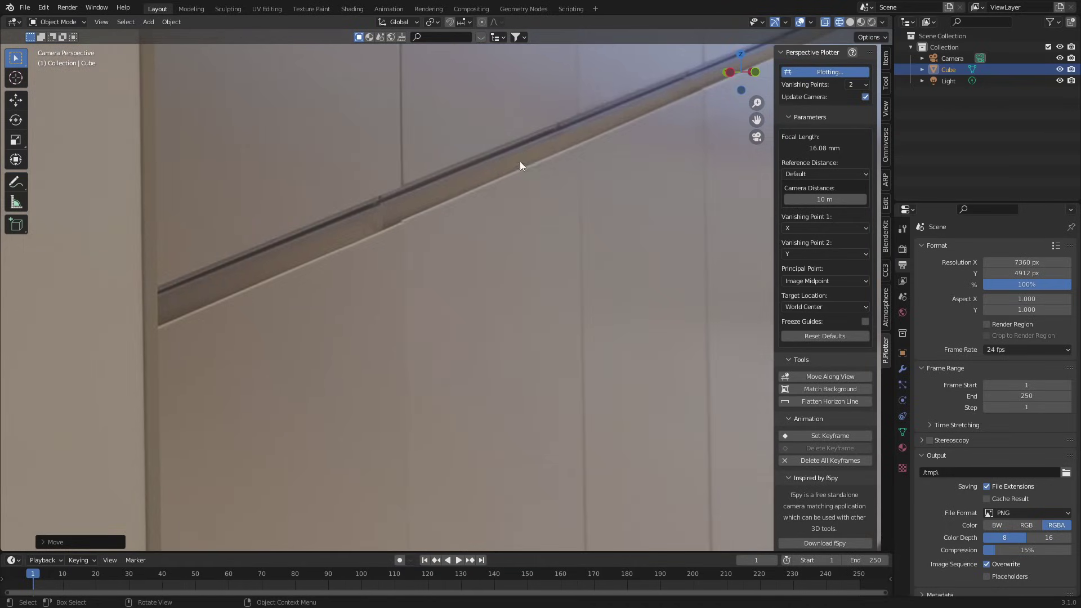
{"action": "scroll", "coordinate": [433, 217], "scroll_direction": "down", "scroll_amount": 5}
{"action": "middle_click_drag", "start_coordinate": [372, 404], "coordinate": [289, 147], "text": "shift"}
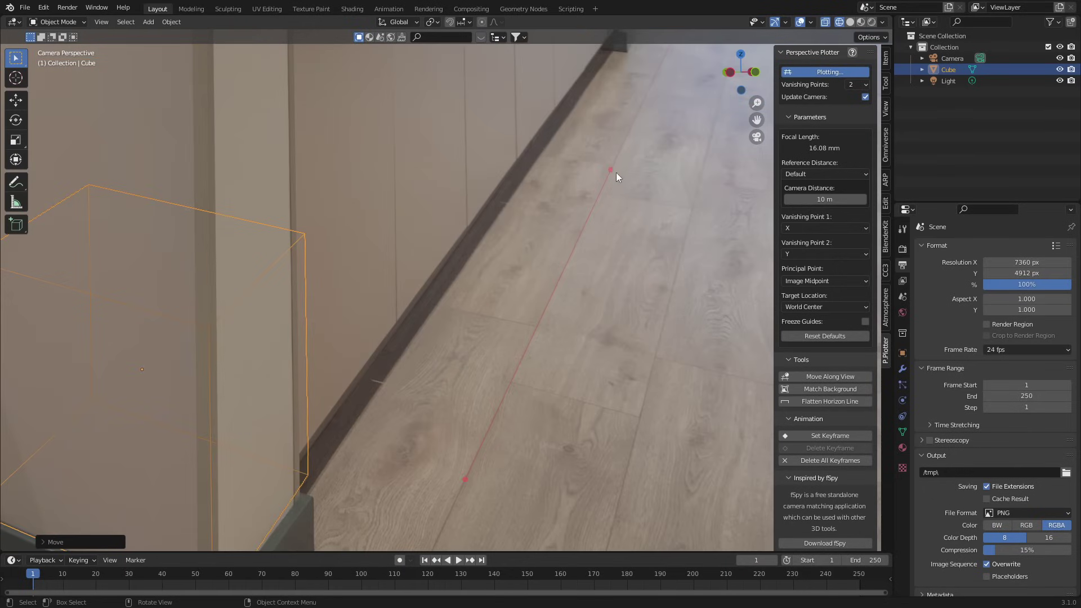
- Examine the ceiling beam, mirror wall, console and baseboard corner against the guide lines and the cube
{"action": "scroll", "coordinate": [616, 174], "scroll_direction": "down", "scroll_amount": 10}
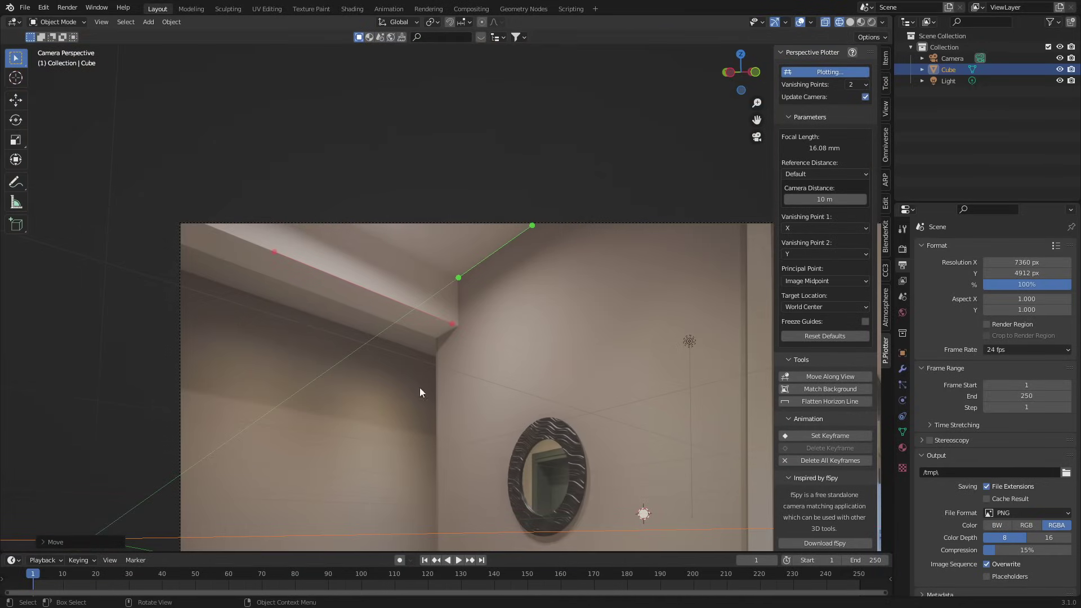
{"action": "middle_click_drag", "start_coordinate": [469, 434], "coordinate": [402, 353], "text": "shift"}
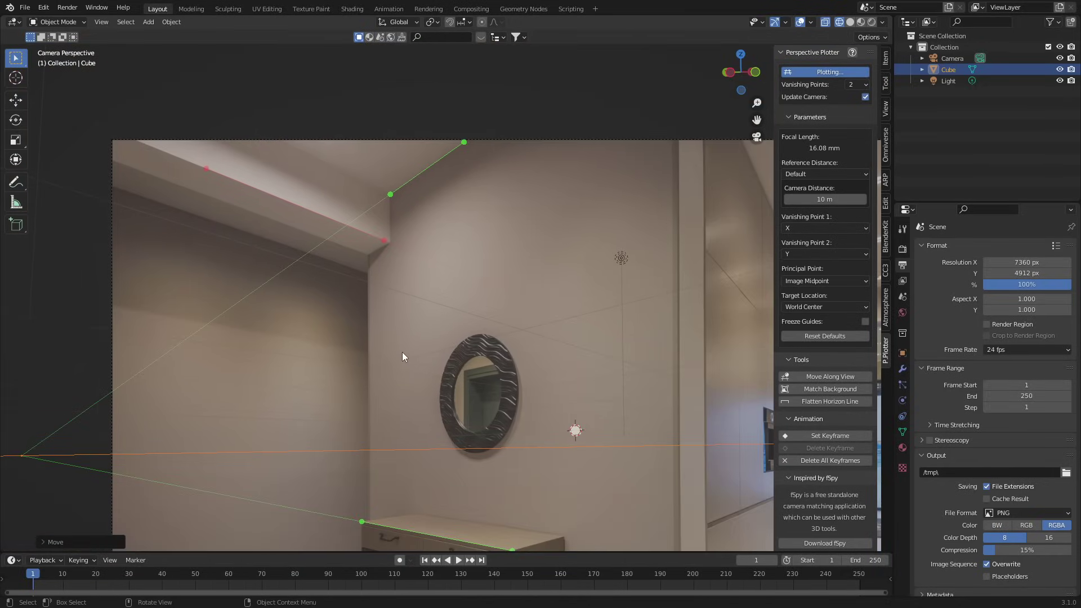
{"action": "middle_click_drag", "start_coordinate": [529, 435], "coordinate": [475, 295], "text": "shift"}
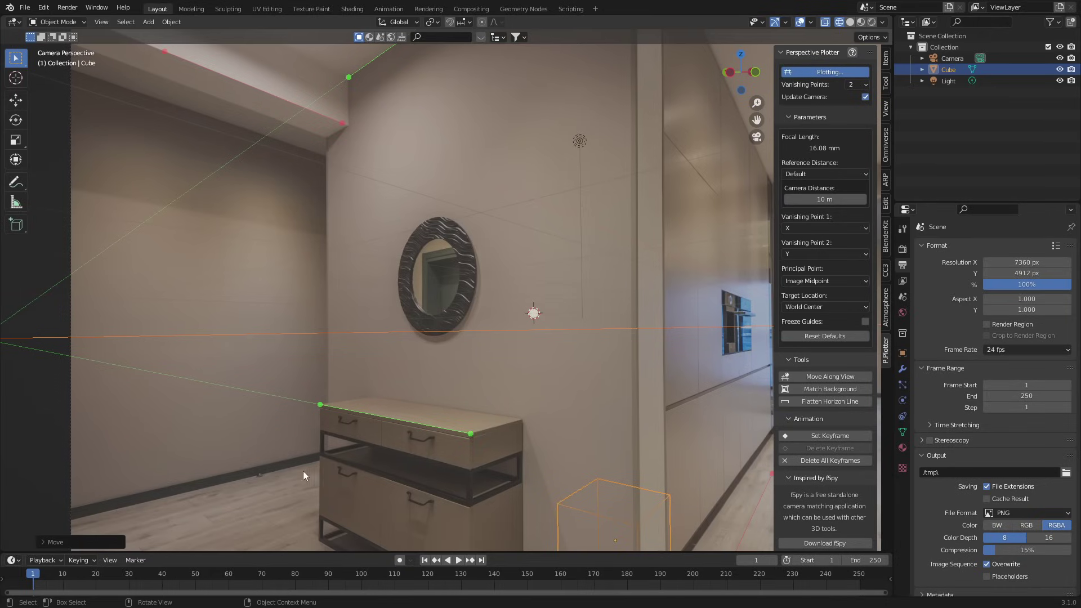
{"action": "middle_click_drag", "start_coordinate": [406, 461], "coordinate": [401, 515], "text": "shift"}
{"action": "scroll", "coordinate": [380, 220], "scroll_direction": "down", "scroll_amount": 7, "text": "shift"}
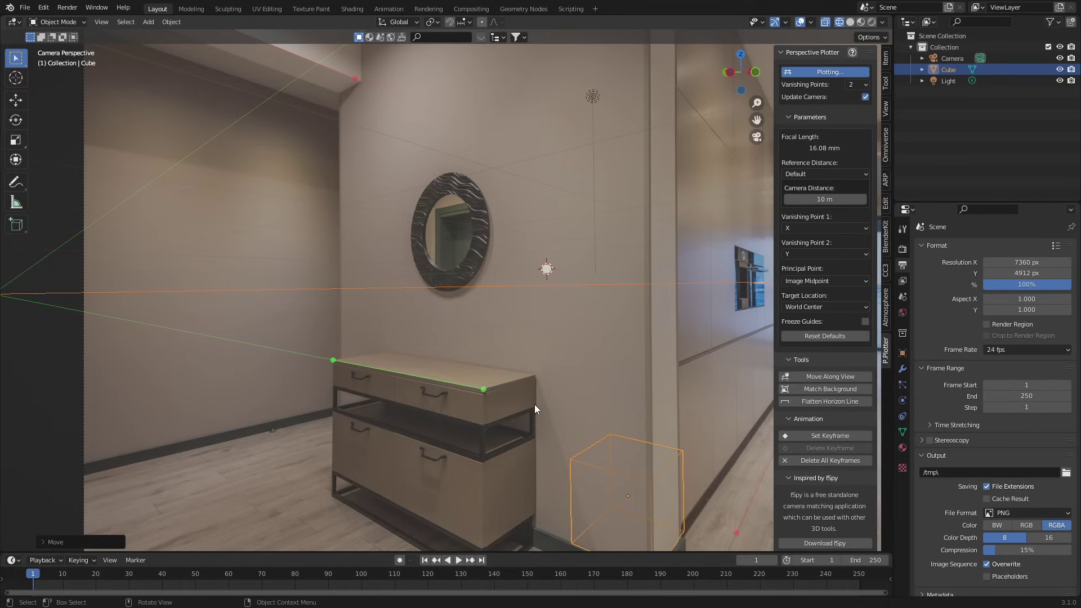
{"action": "middle_click_drag", "start_coordinate": [537, 407], "coordinate": [403, 208], "text": "shift"}
{"action": "scroll", "coordinate": [548, 380], "scroll_direction": "up", "scroll_amount": 2}
{"action": "middle_click_drag", "start_coordinate": [548, 381], "coordinate": [442, 301], "text": "shift"}
{"action": "scroll", "coordinate": [475, 373], "scroll_direction": "up", "scroll_amount": 5}
- Delete all of the cube's faces except the front one lying on the mirror wall
{"action": "key", "text": "Tab"}
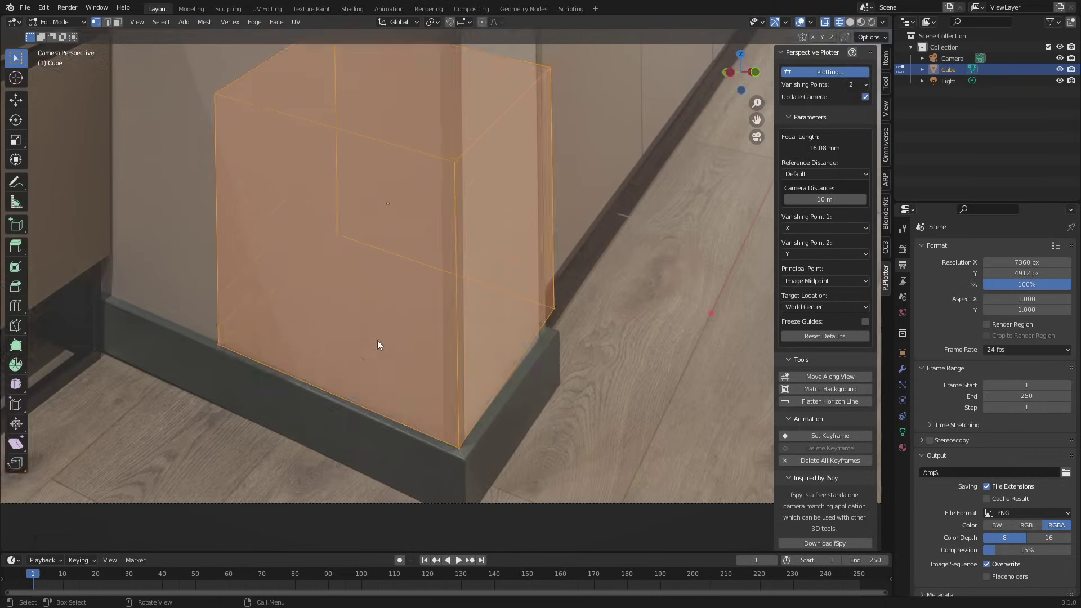
{"action": "scroll", "coordinate": [377, 345], "scroll_direction": "down", "scroll_amount": 6}
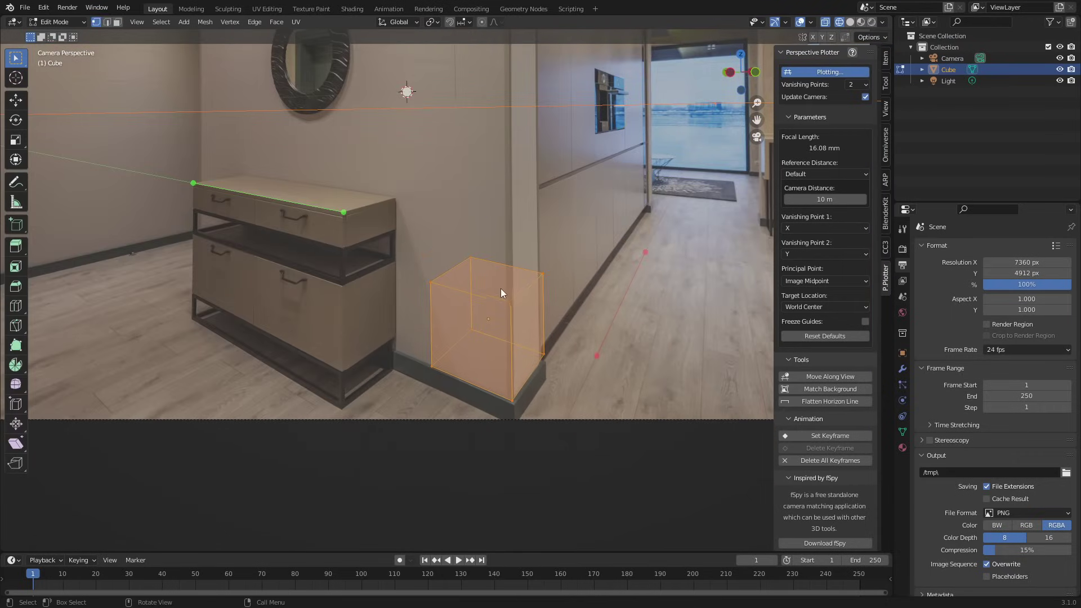
{"action": "key", "text": "3"}
{"action": "left_click", "coordinate": [501, 282]}
{"action": "left_click", "coordinate": [519, 318]}
{"action": "left_click", "coordinate": [506, 295]}
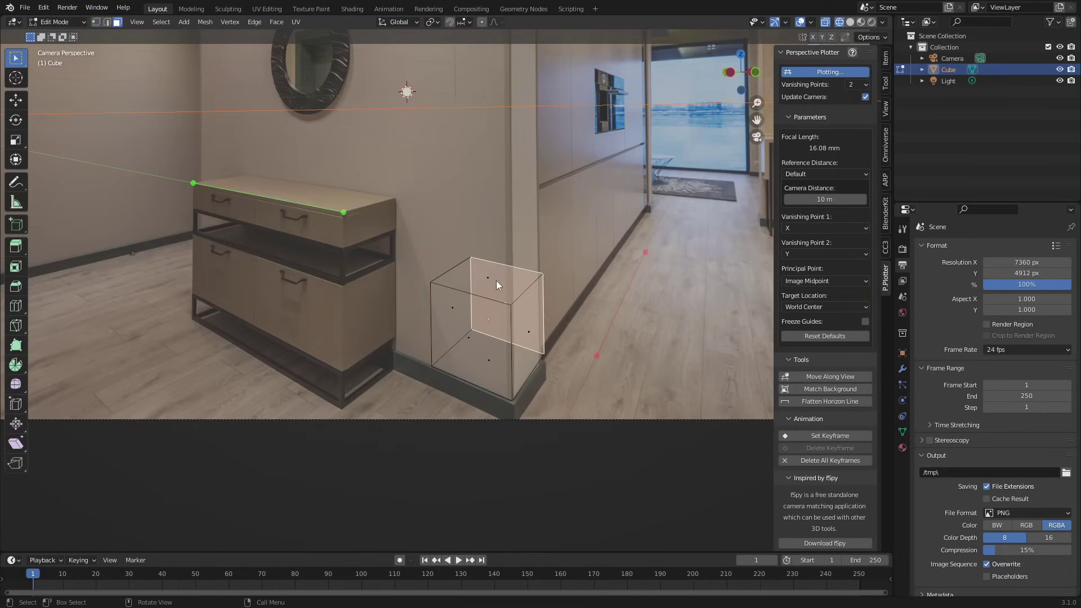
{"action": "key", "text": "x"}
{"action": "left_click", "coordinate": [488, 255]}
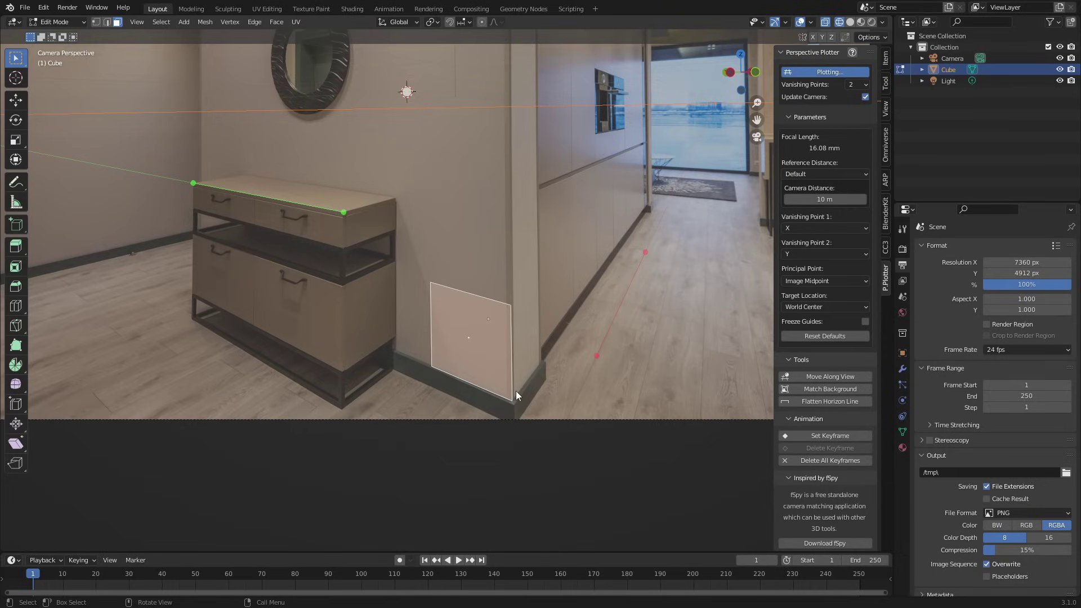
- Raise the remaining face's upper edge along Z until it extends above the photo
{"action": "key", "text": "2"}
{"action": "scroll", "coordinate": [490, 304], "scroll_direction": "down", "scroll_amount": 4}
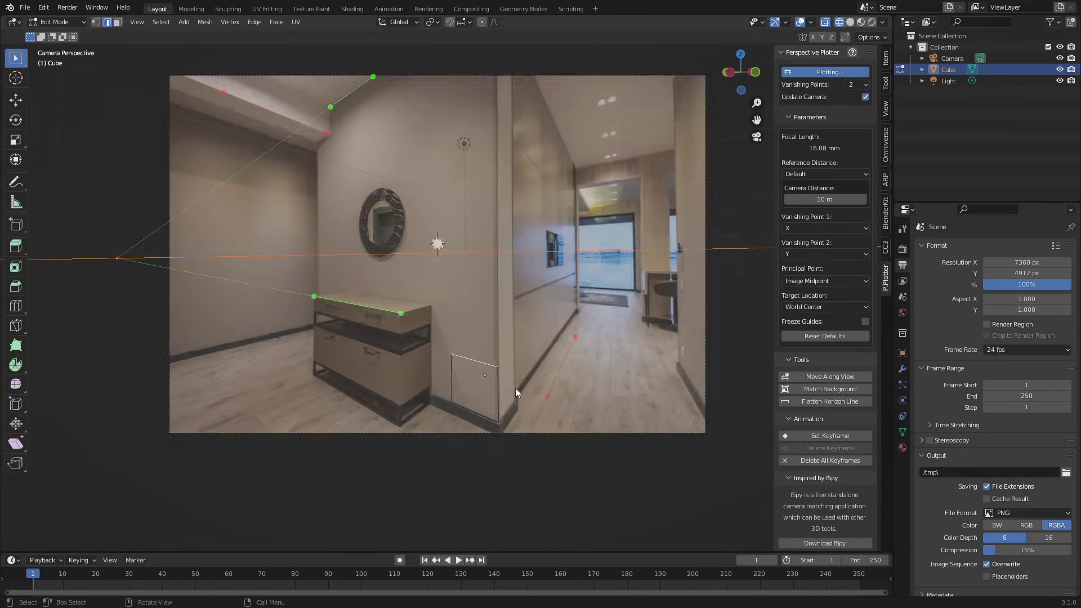
{"action": "scroll", "coordinate": [515, 387], "scroll_direction": "down", "scroll_amount": 2}
{"action": "key", "text": "g"}
{"action": "key", "text": "z"}
{"action": "left_click", "coordinate": [495, 191]}
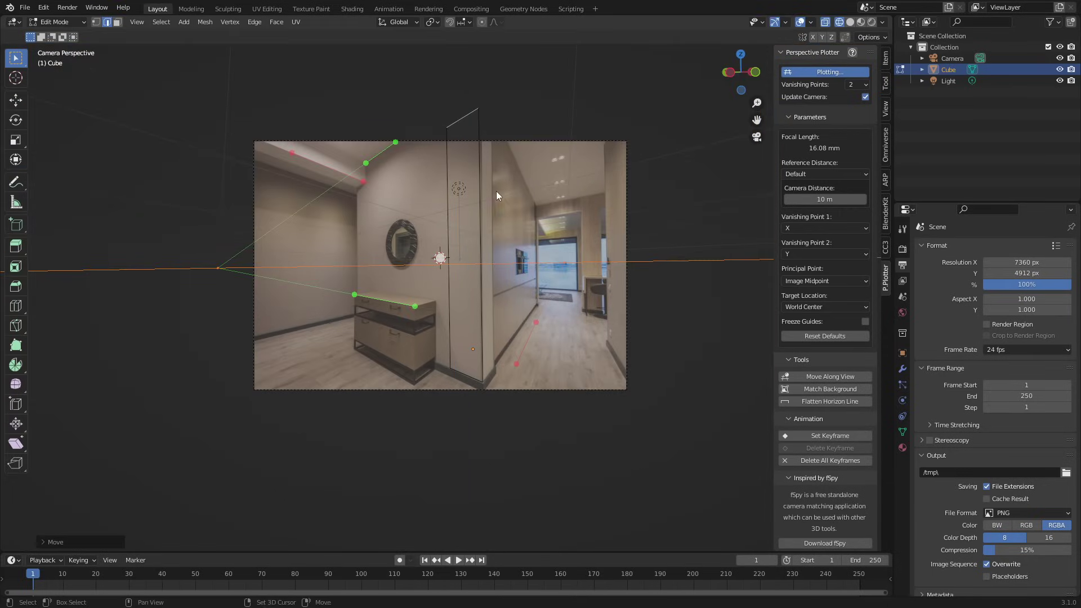
- Move the wall plane's far vertical edge about 8.33 m along Y to the far corner of the mirror wall
{"action": "middle_click_drag", "start_coordinate": [495, 191], "coordinate": [529, 253], "text": "shift"}
{"action": "left_click", "coordinate": [480, 327]}
{"action": "middle_click_drag", "start_coordinate": [480, 326], "coordinate": [580, 343], "text": "shift"}
{"action": "scroll", "coordinate": [578, 370], "scroll_direction": "up", "scroll_amount": 2}
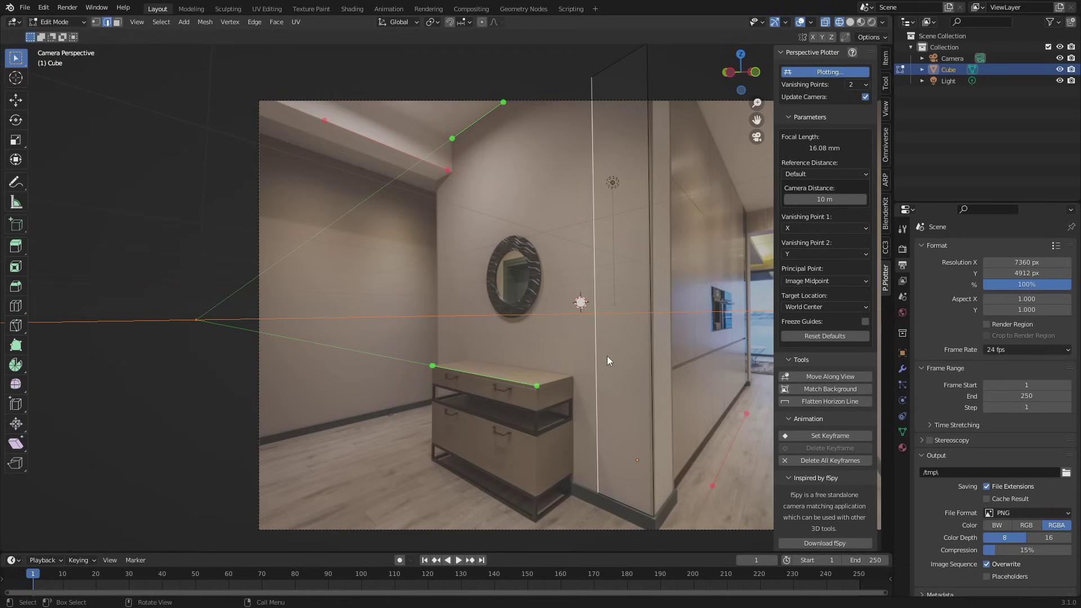
{"action": "key", "text": "g"}
{"action": "key", "text": "y"}
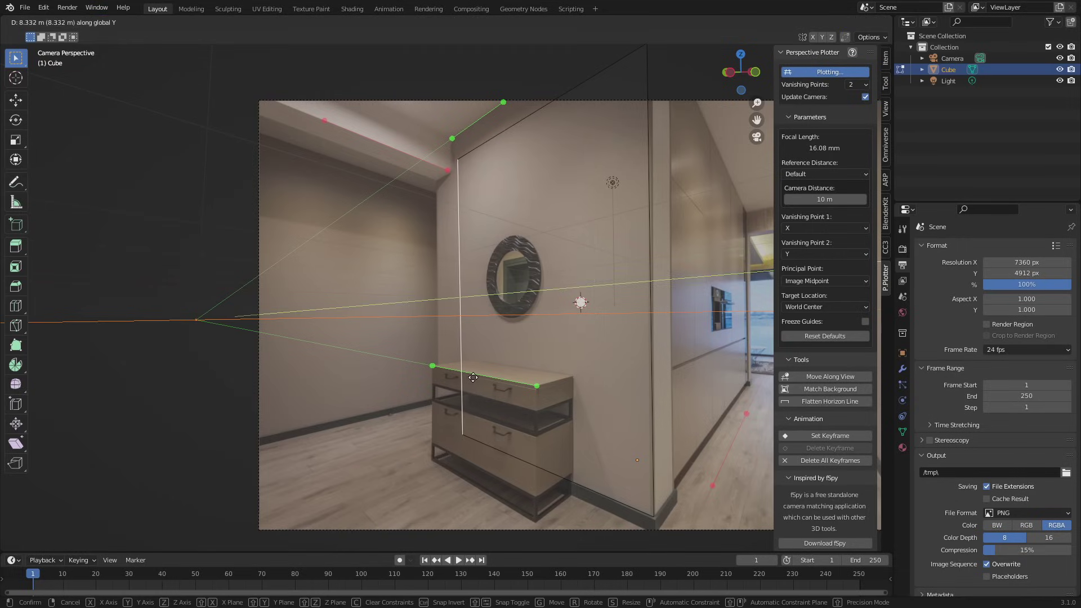
{"action": "left_click", "coordinate": [473, 377]}
- Raise the wall plane's upper edge about 1.27 m along Z to align it with the ceiling guide line
{"action": "scroll", "coordinate": [501, 394], "scroll_direction": "up", "scroll_amount": 4}
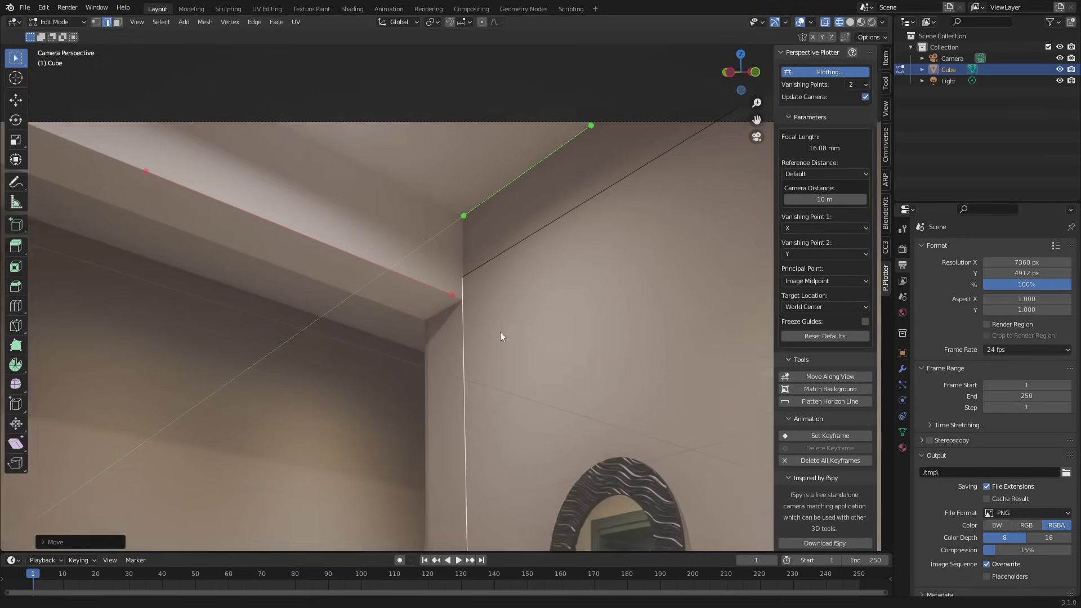
{"action": "middle_click_drag", "start_coordinate": [500, 332], "coordinate": [476, 420], "text": "shift"}
{"action": "left_click", "coordinate": [539, 313]}
{"action": "key", "text": "g"}
{"action": "key", "text": "z"}
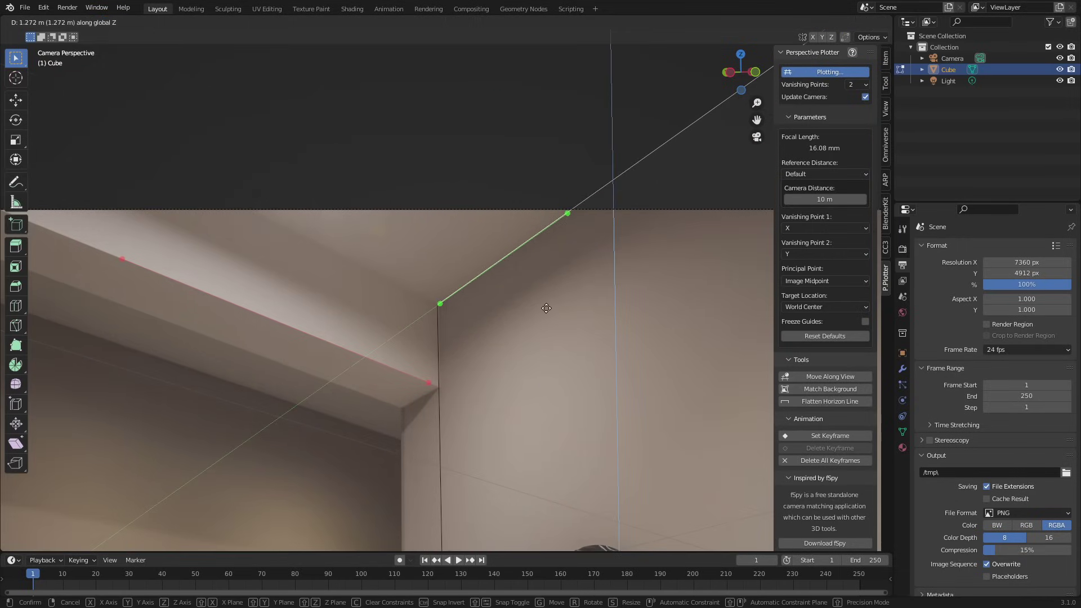
{"action": "left_click", "coordinate": [546, 308]}
- Add a horizontal loop cut to the wall plane and slide it level with the underside of the ceiling beam
{"action": "middle_click_drag", "start_coordinate": [449, 468], "coordinate": [499, 317], "text": "shift"}
{"action": "left_click", "coordinate": [499, 316]}
{"action": "key", "text": "g"}
{"action": "key", "text": "g"}
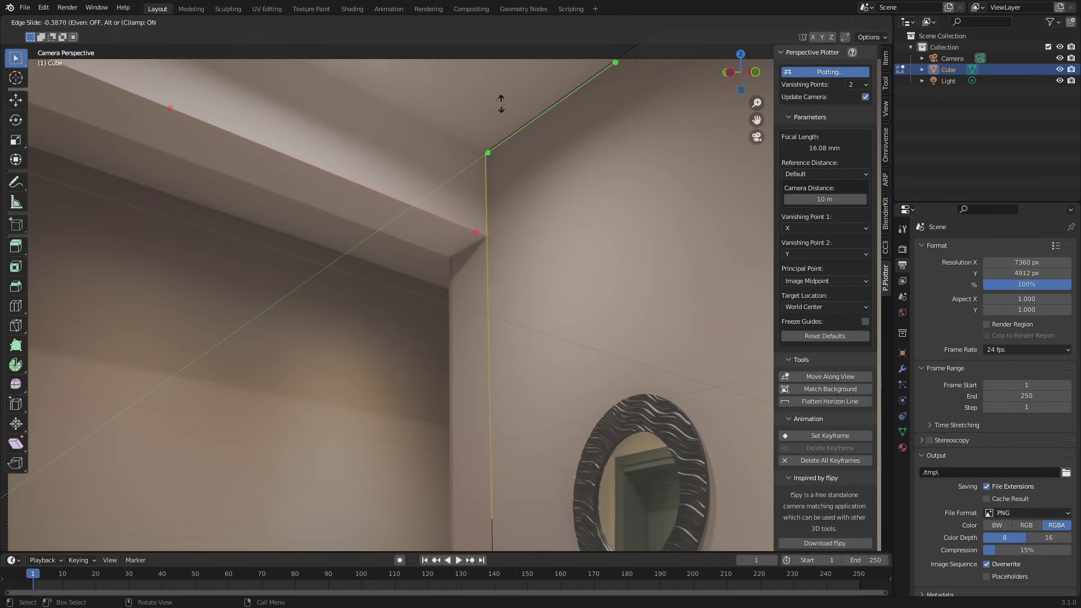
{"action": "left_click", "coordinate": [488, 491]}
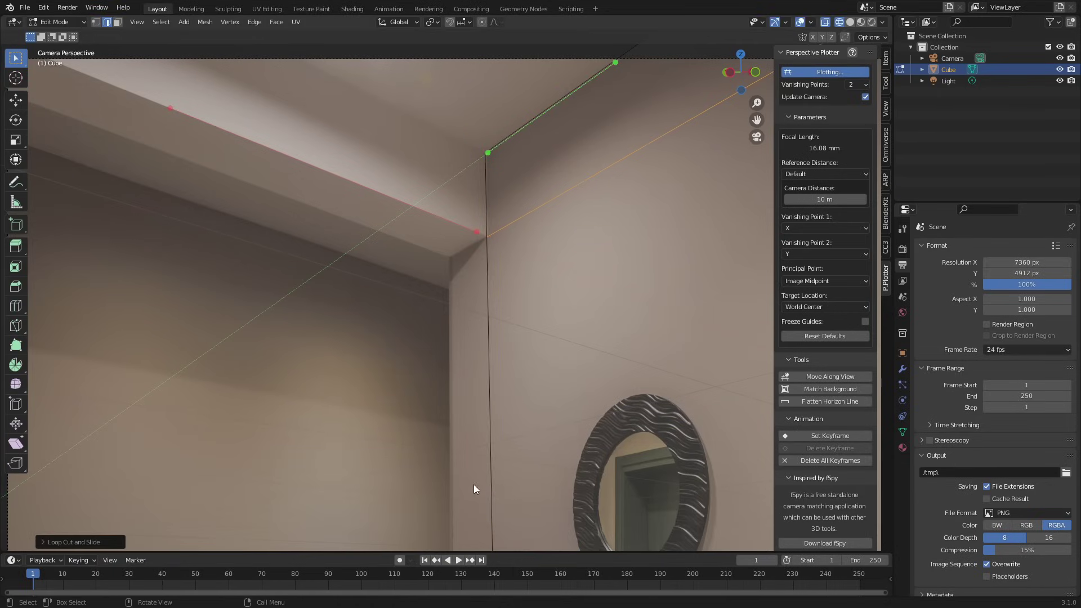
- Extrude the far vertical edge below the loop cut back to the recessed wall corner behind the console
{"action": "left_click", "coordinate": [474, 488]}
{"action": "middle_click_drag", "start_coordinate": [474, 488], "coordinate": [566, 453], "text": "shift"}
{"action": "key", "text": "g"}
{"action": "key", "text": "y"}
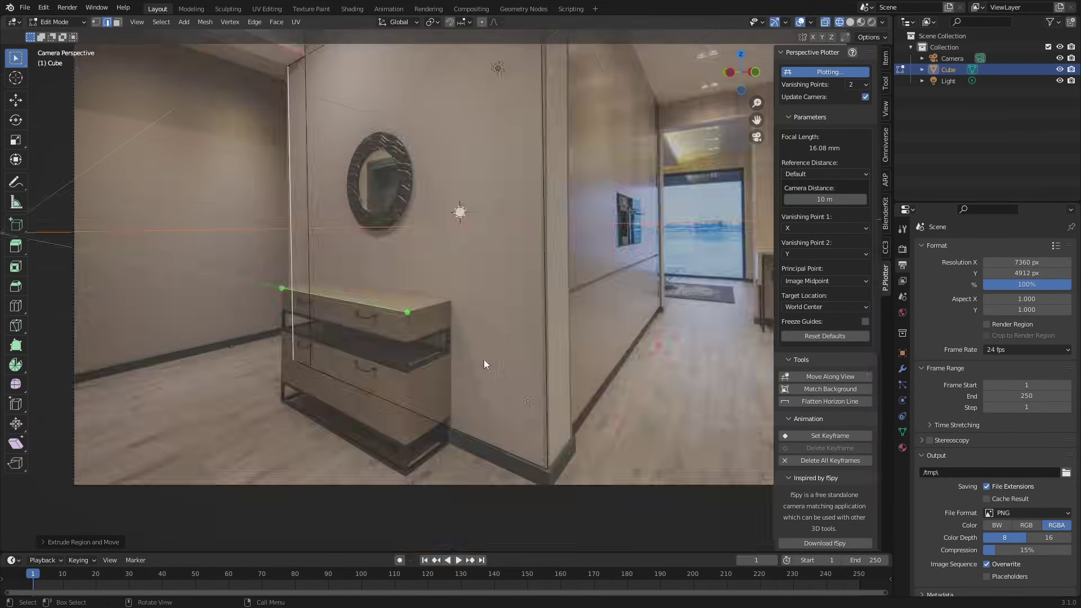
- Extrude the wall plane's lower edge outward along X to the front of the baseboard's top surface
{"action": "scroll", "coordinate": [543, 443], "scroll_direction": "up", "scroll_amount": 3}
{"action": "middle_click_drag", "start_coordinate": [543, 443], "coordinate": [444, 272], "text": "shift"}
{"action": "scroll", "coordinate": [443, 273], "scroll_direction": "up", "scroll_amount": 2}
{"action": "left_click", "coordinate": [426, 347]}
{"action": "middle_click_drag", "start_coordinate": [444, 331], "coordinate": [384, 215], "text": "shift"}
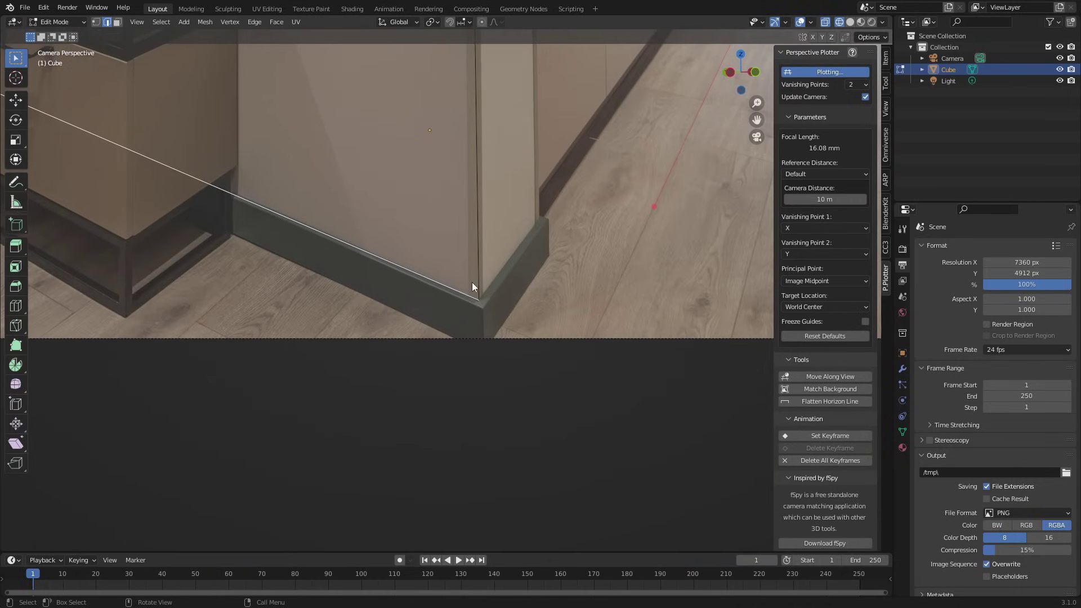
{"action": "scroll", "coordinate": [384, 215], "scroll_direction": "up", "scroll_amount": 4}
{"action": "mouse_move", "coordinate": [474, 315]}
{"action": "middle_mouse_down", "text": "shift"}
{"action": "mouse_move", "coordinate": [449, 204]}
{"action": "mouse_move", "coordinate": [468, 319]}
{"action": "middle_mouse_up", "text": "shift"}
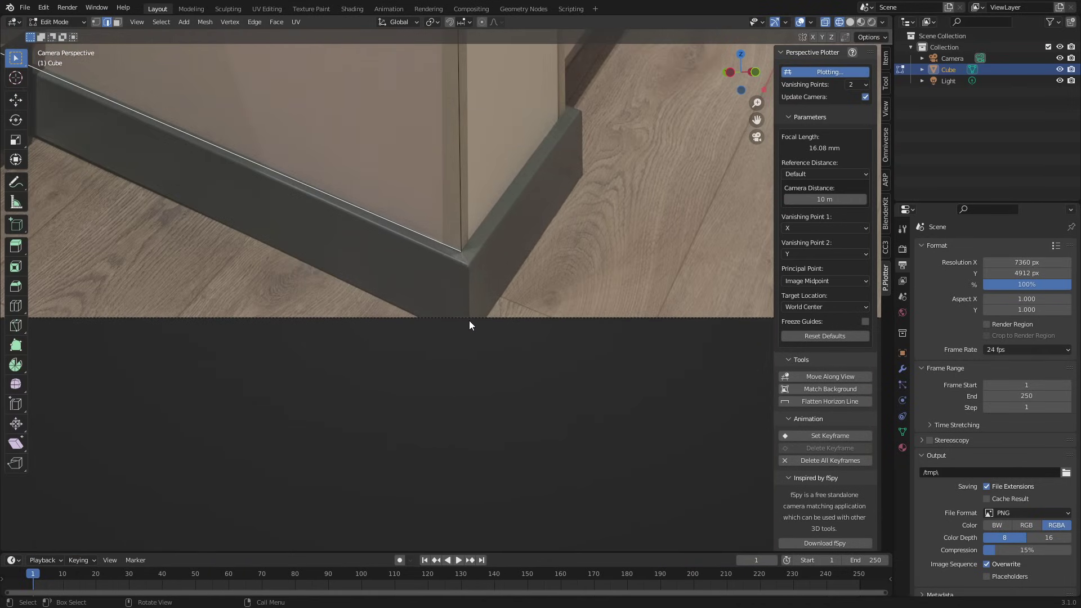
{"action": "key", "text": "e"}
{"action": "key", "text": "g"}
{"action": "key", "text": "y"}
{"action": "key", "text": "x"}
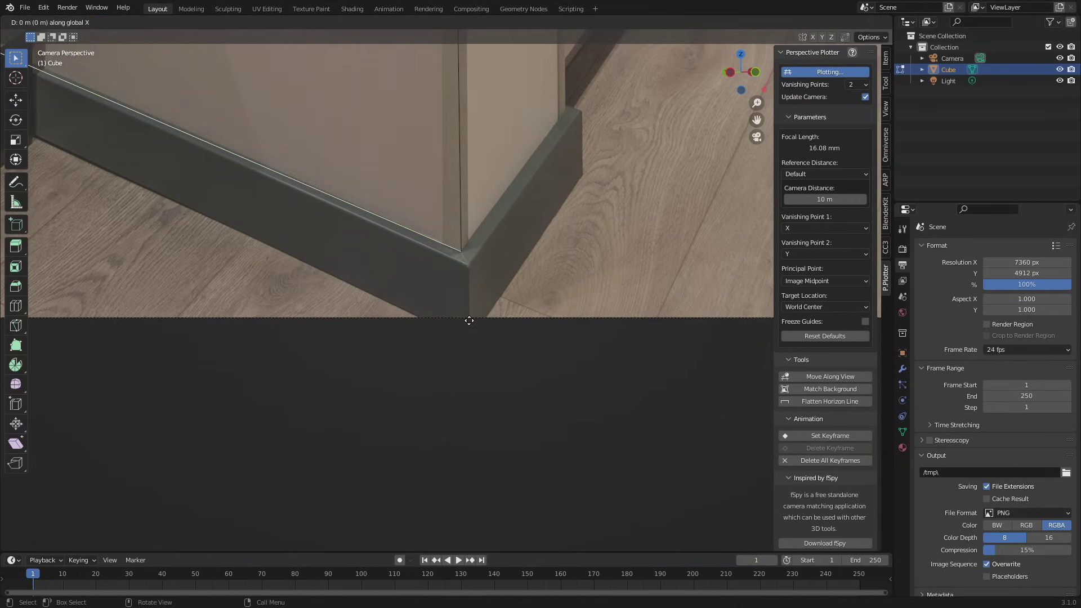
{"action": "left_click", "coordinate": [409, 375]}
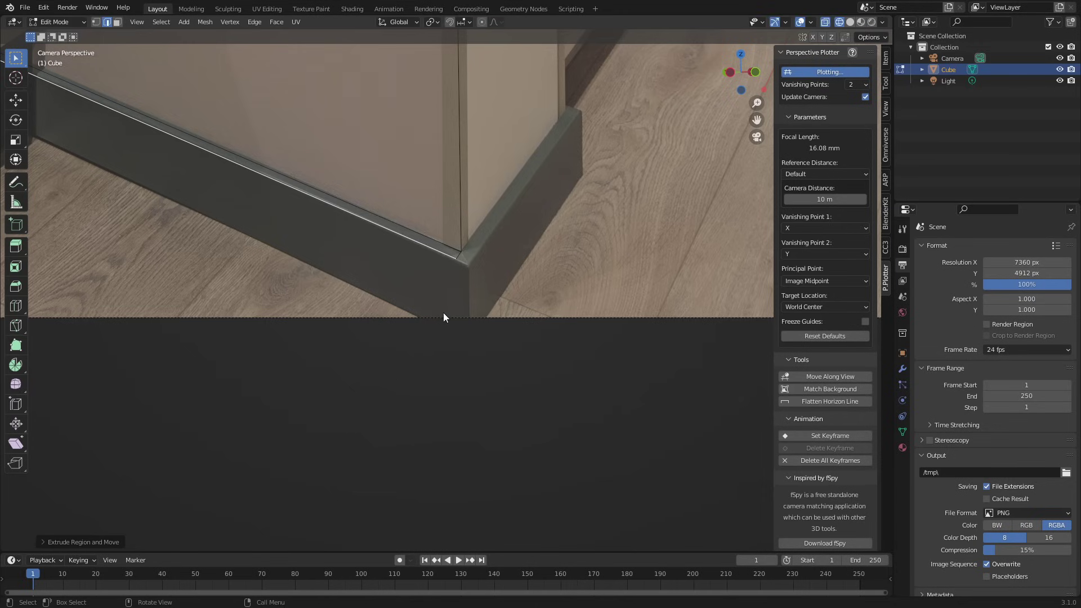
{"action": "key", "text": "s"}
{"action": "key", "text": "x"}
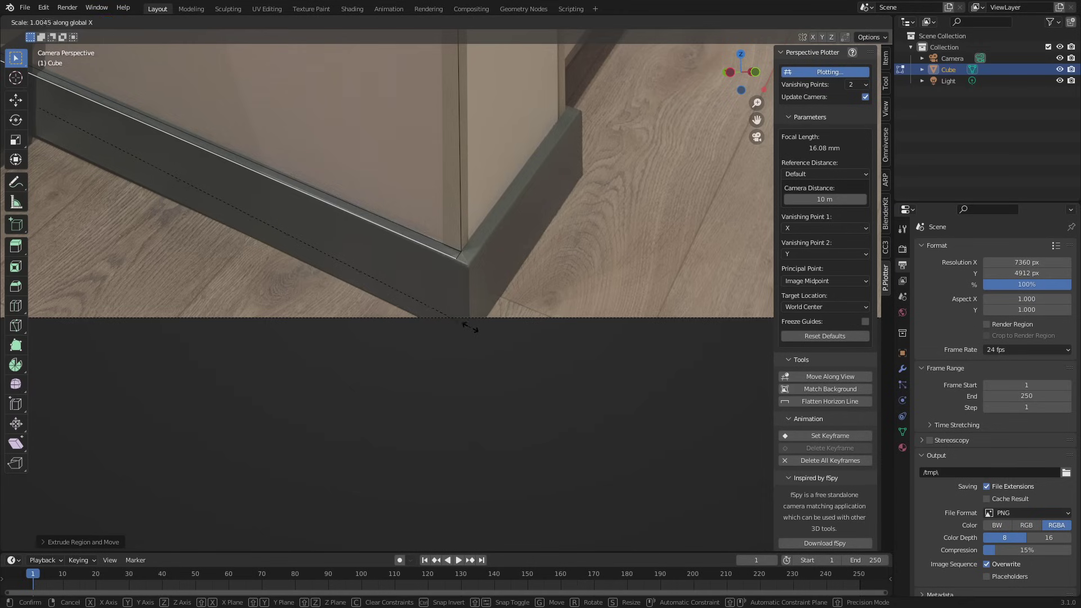
{"action": "right_click", "coordinate": [466, 324]}
{"action": "key", "text": "s"}
{"action": "key", "text": "y"}
{"action": "right_click", "coordinate": [466, 324]}
- Scale the baseboard edge along Y to reach the baseboard's outer corner, and extrude it down about 0.42 m to the floor
{"action": "key", "text": "s"}
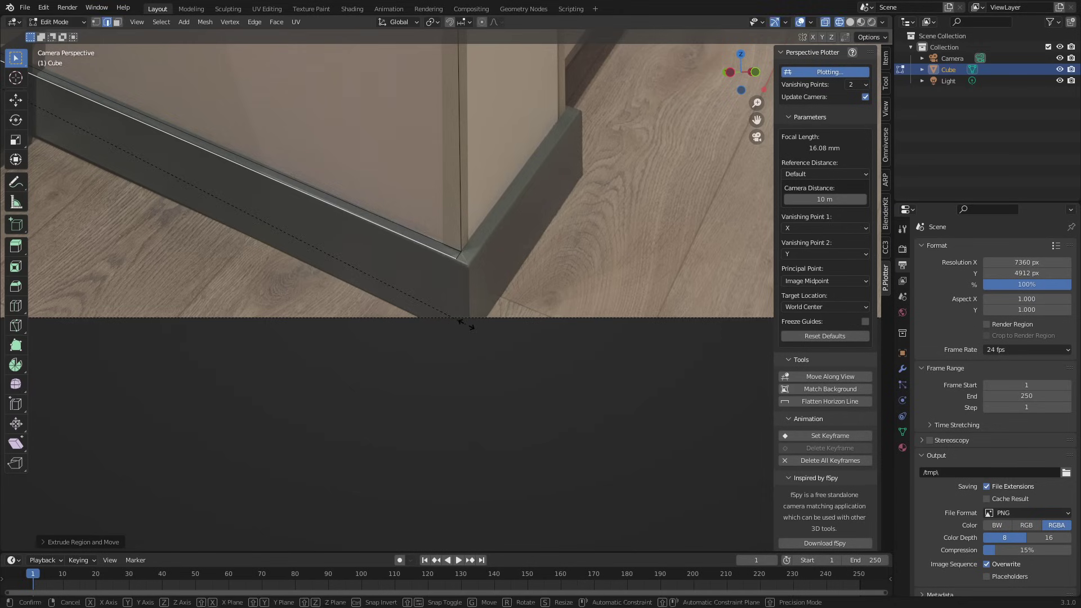
{"action": "key", "text": "y"}
{"action": "left_click", "coordinate": [457, 295]}
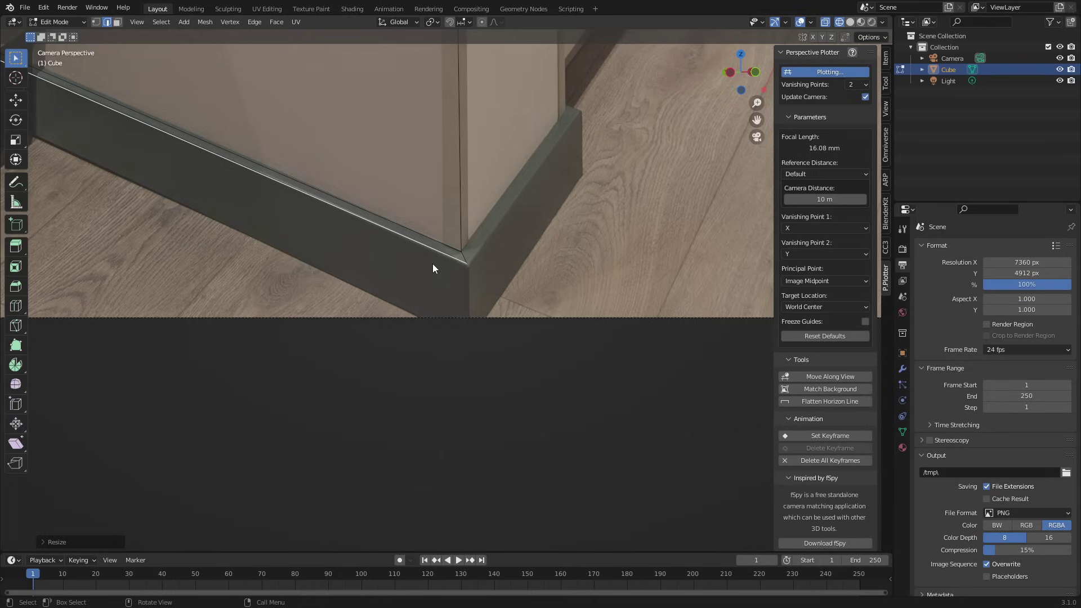
{"action": "key", "text": "g"}
{"action": "key", "text": "z"}
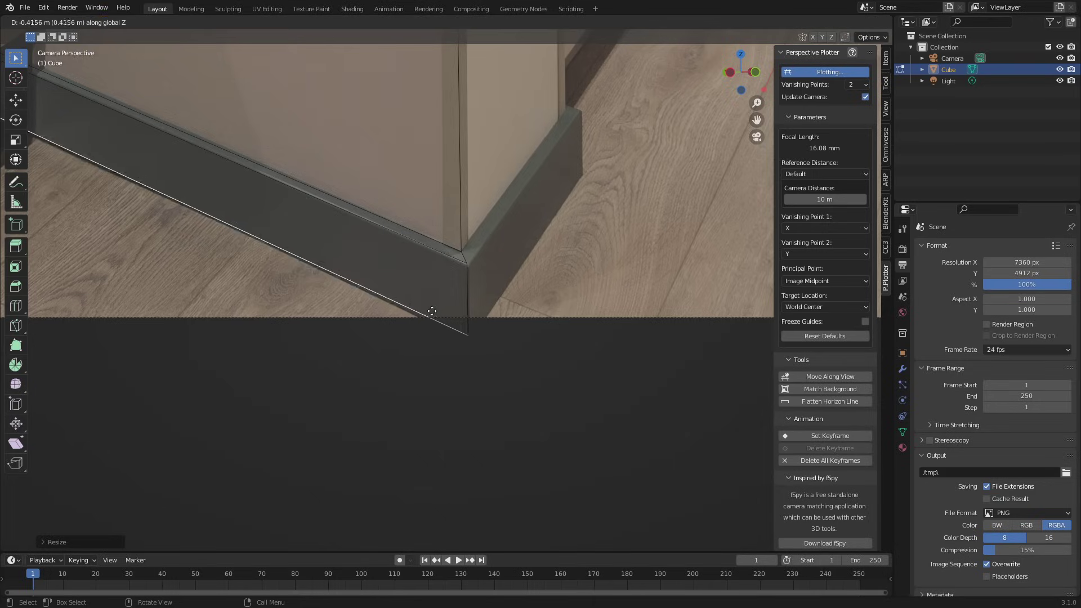
{"action": "left_click", "coordinate": [432, 314]}
- Extrude the near vertical edge loop of wall and baseboard about 1.85 m along X to the end of the protruding wall
{"action": "left_click", "coordinate": [461, 229], "text": "alt"}
{"action": "scroll", "coordinate": [465, 217], "scroll_direction": "down", "scroll_amount": 5}
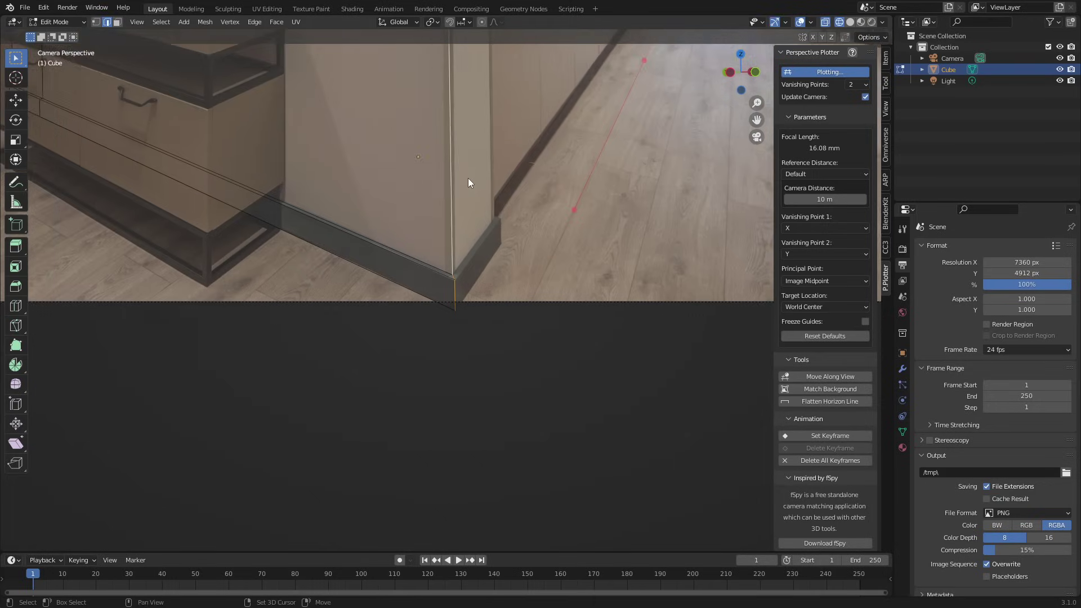
{"action": "middle_click_drag", "start_coordinate": [467, 179], "coordinate": [445, 256], "text": "shift"}
{"action": "scroll", "coordinate": [456, 326], "scroll_direction": "up", "scroll_amount": 3}
{"action": "key", "text": "g"}
{"action": "key", "text": "y"}
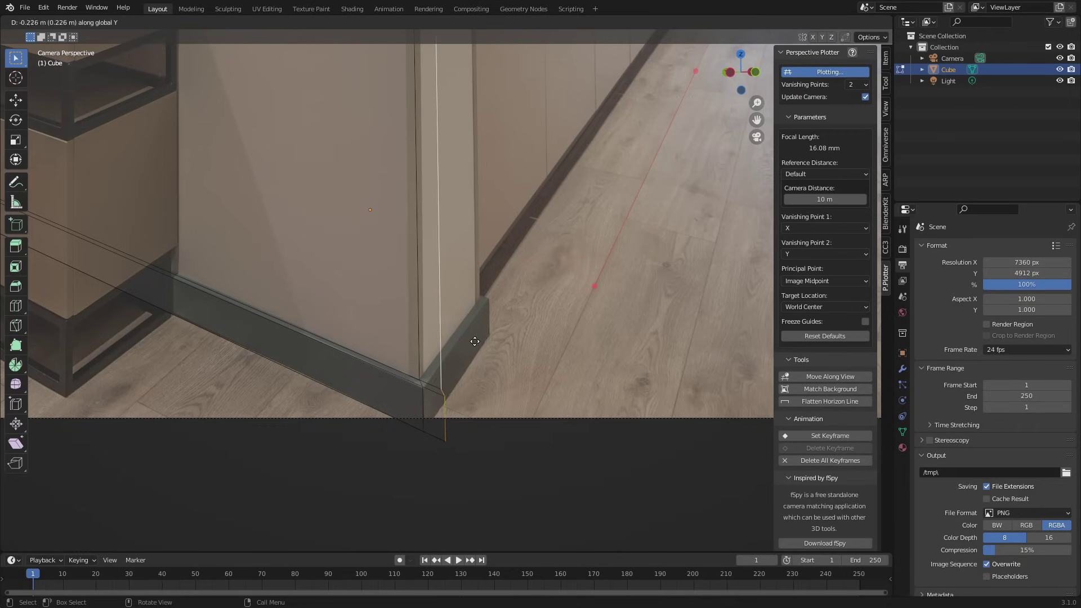
{"action": "key", "text": "x"}
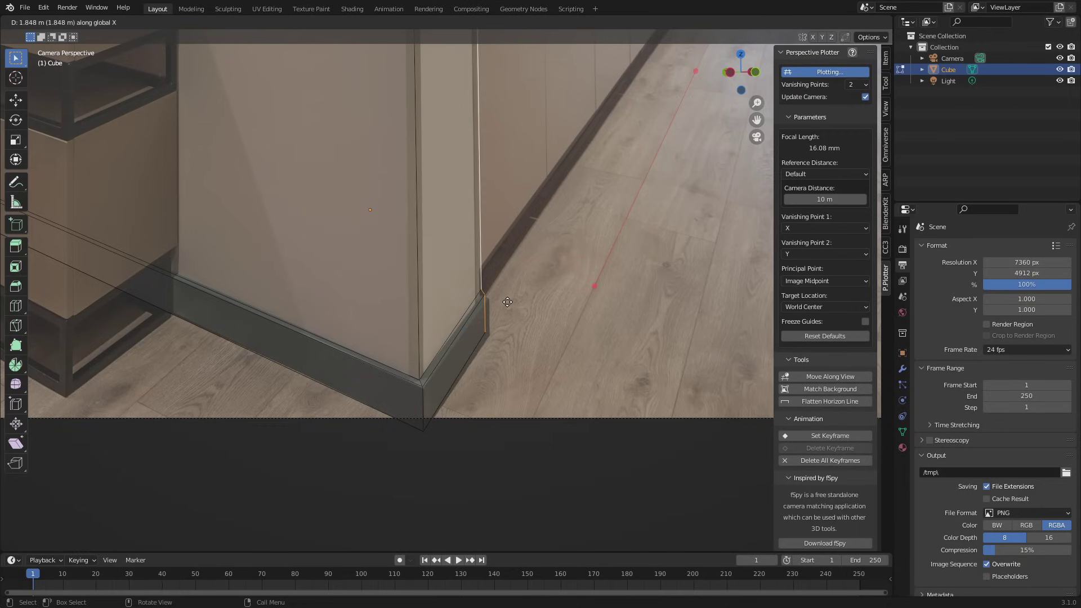
{"action": "left_click", "coordinate": [504, 330]}
- Extrude the protruding wall's end edge a short way along Y to where the hallway paneling begins
{"action": "scroll", "coordinate": [504, 330], "scroll_direction": "up", "scroll_amount": 4}
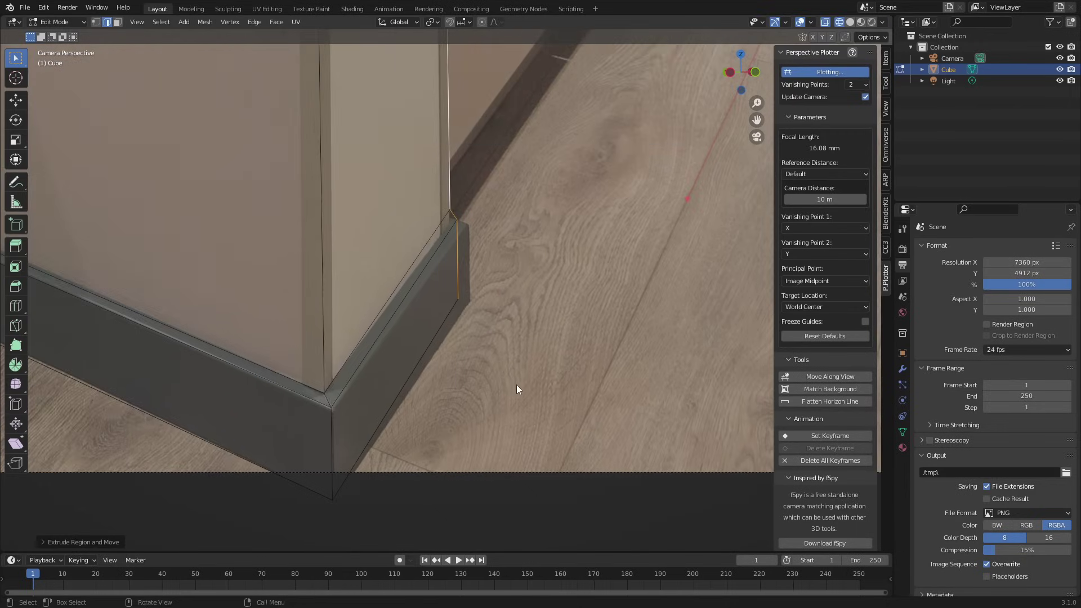
{"action": "scroll", "coordinate": [401, 429], "scroll_direction": "up", "scroll_amount": 2}
{"action": "scroll", "coordinate": [381, 380], "scroll_direction": "down", "scroll_amount": 6}
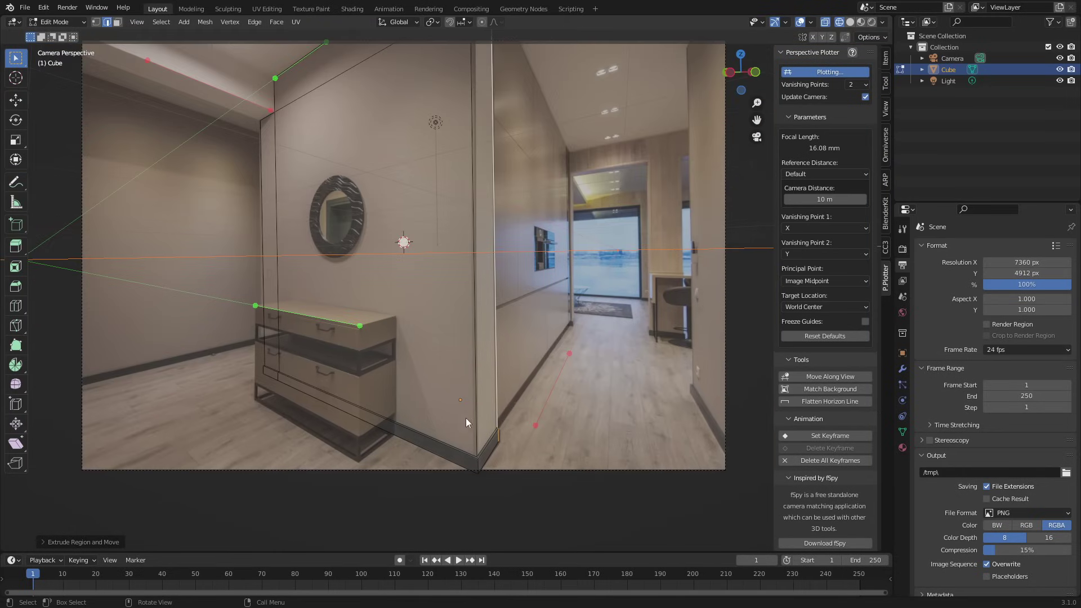
{"action": "middle_click_drag", "start_coordinate": [465, 417], "coordinate": [460, 478], "text": "shift"}
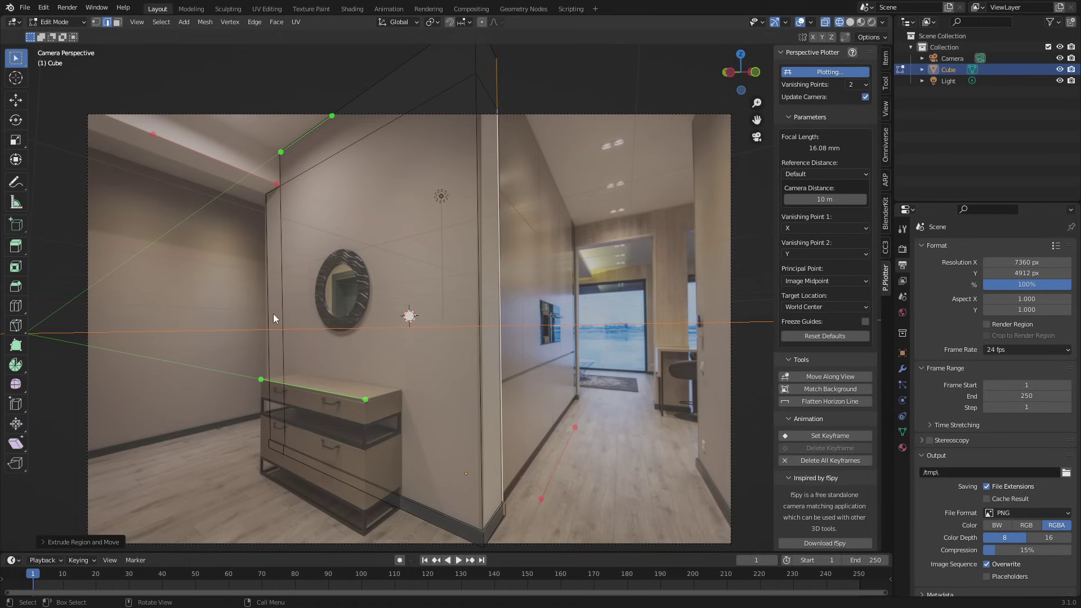
{"action": "middle_click_drag", "start_coordinate": [478, 453], "coordinate": [394, 421], "text": "shift"}
{"action": "scroll", "coordinate": [430, 373], "scroll_direction": "up", "scroll_amount": 5}
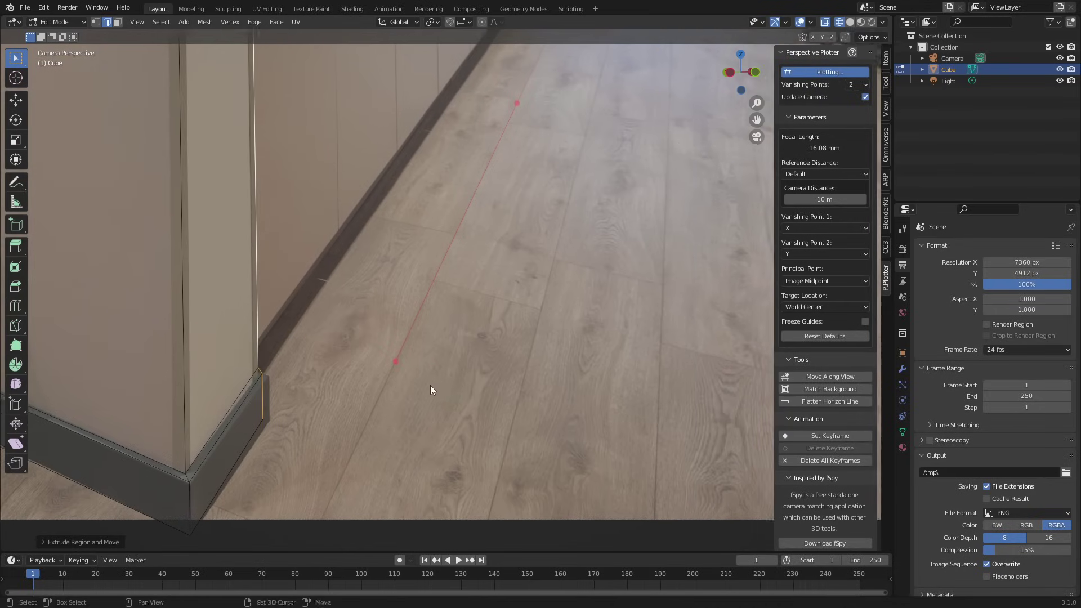
{"action": "middle_click_drag", "start_coordinate": [430, 385], "coordinate": [488, 403], "text": "shift"}
{"action": "key", "text": "g"}
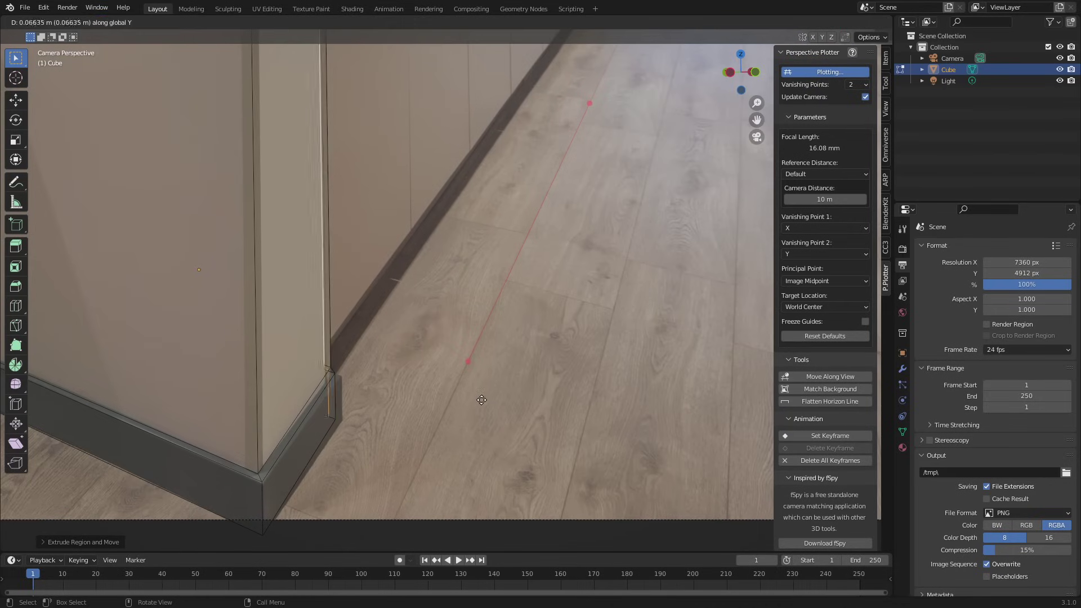
{"action": "left_click", "coordinate": [464, 393]}
- Extrude the protruding wall's end edge along X down the hallway to the far corner of the paneled wall
{"action": "scroll", "coordinate": [353, 430], "scroll_direction": "down", "scroll_amount": 4}
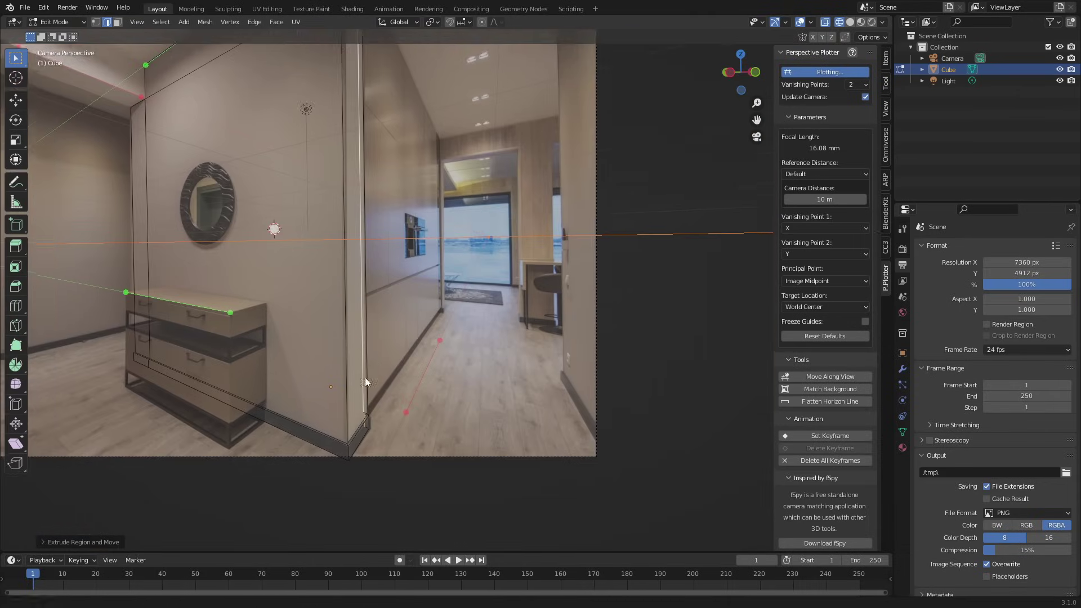
{"action": "middle_click_drag", "start_coordinate": [365, 377], "coordinate": [350, 415], "text": "shift"}
{"action": "key", "text": "e"}
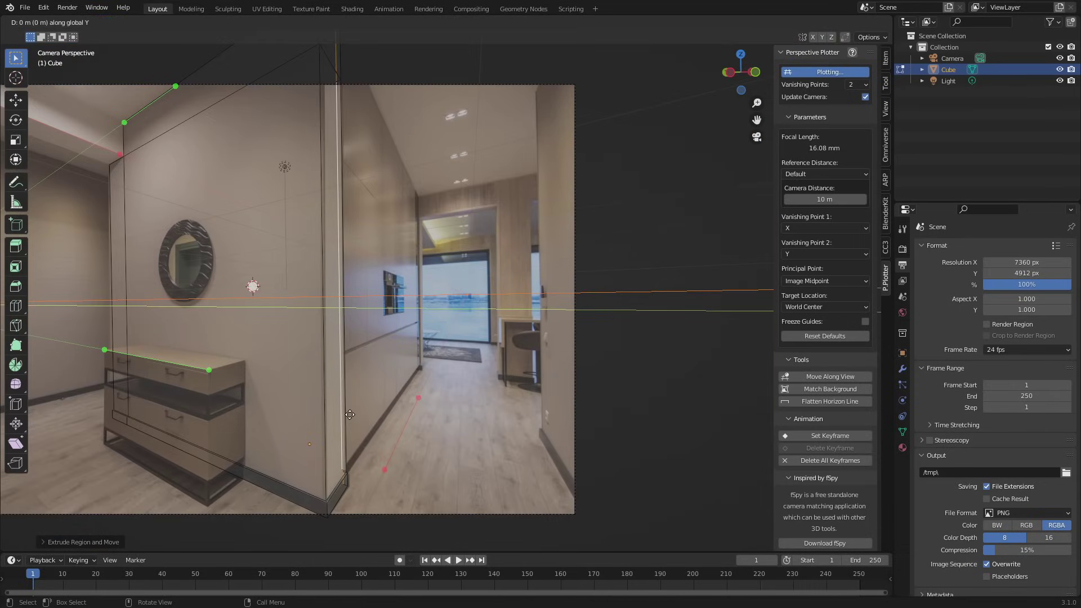
{"action": "key", "text": "x"}
{"action": "left_click", "coordinate": [428, 401]}
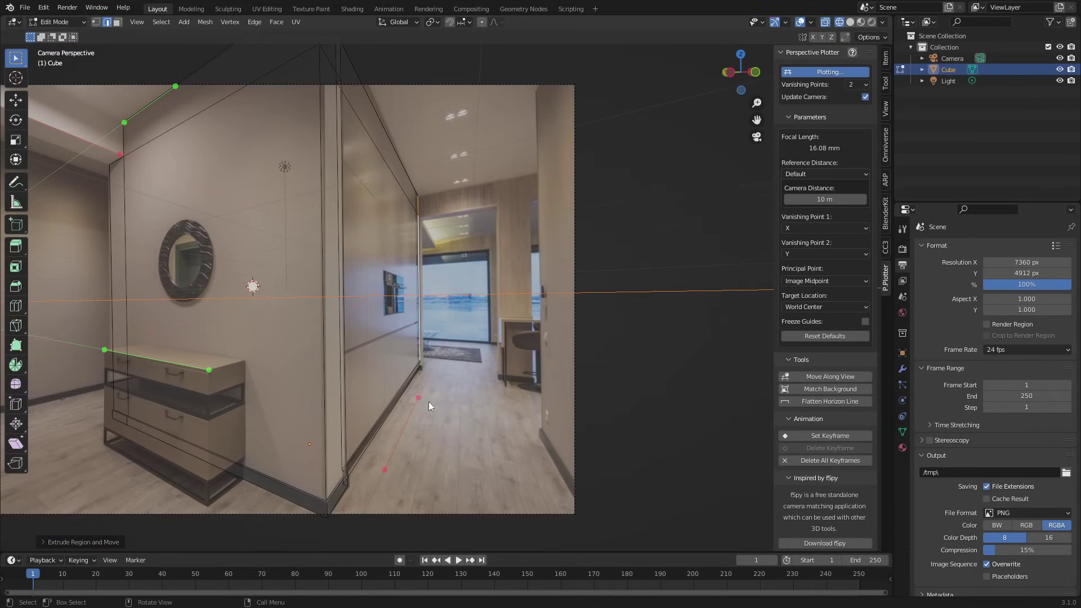
- Examine the hallway wall's far end and the shaded room mesh from outside and from the front, returning to mesh editing through the camera
{"action": "scroll", "coordinate": [394, 389], "scroll_direction": "up", "scroll_amount": 5}
{"action": "middle_click_drag", "start_coordinate": [480, 258], "coordinate": [629, 284], "text": "shift"}
{"action": "scroll", "coordinate": [375, 333], "scroll_direction": "up", "scroll_amount": 6}
{"action": "mouse_move", "coordinate": [372, 333]}
{"action": "middle_mouse_down", "text": "shift"}
{"action": "mouse_move", "coordinate": [347, 407]}
{"action": "mouse_move", "coordinate": [403, 360]}
{"action": "mouse_move", "coordinate": [503, 396]}
{"action": "middle_mouse_up", "text": "shift"}
{"action": "scroll", "coordinate": [337, 406], "scroll_direction": "down", "scroll_amount": 7}
{"action": "key", "text": "shift+z"}
{"action": "scroll", "coordinate": [405, 370], "scroll_direction": "down", "scroll_amount": 6}
{"action": "key", "text": "Tab"}
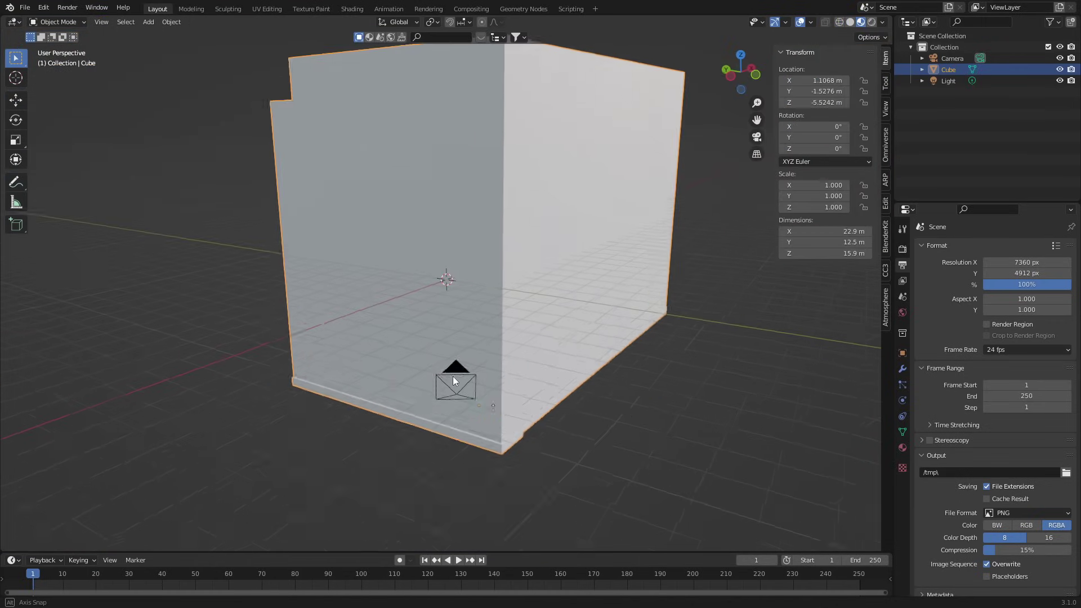
{"action": "scroll", "coordinate": [454, 375], "scroll_direction": "down", "scroll_amount": 4}
{"action": "middle_click_drag", "start_coordinate": [437, 361], "coordinate": [399, 361]}
{"action": "left_click", "coordinate": [738, 91]}
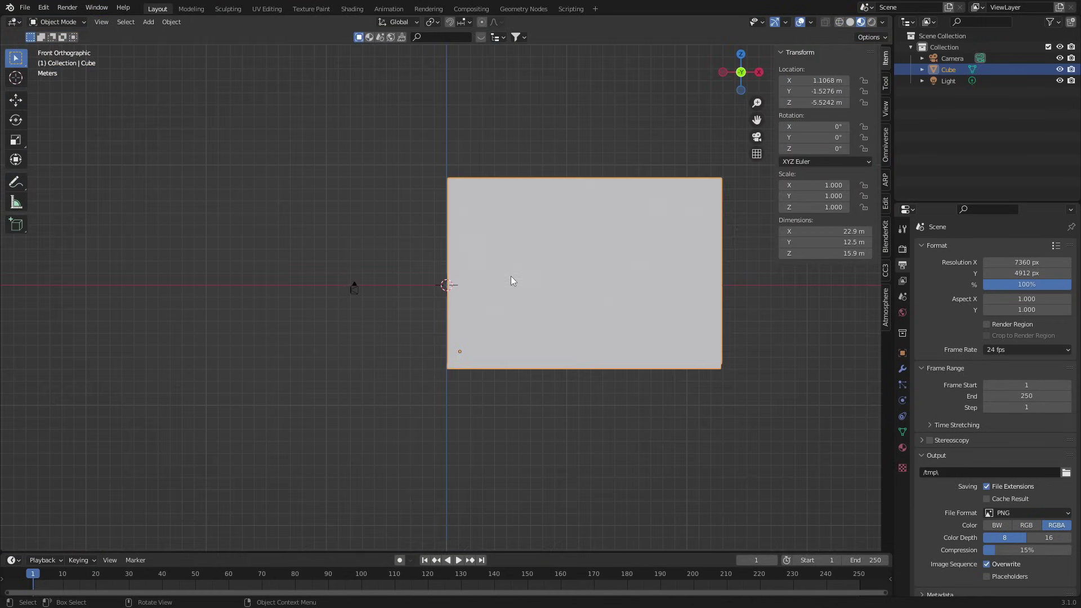
{"action": "key", "text": "KP_0"}
{"action": "key", "text": "Tab"}
- Try to extrude only the beam edge at the wall's upper corner along Y across the photo
{"action": "key", "text": "g"}
{"action": "key", "text": "x"}
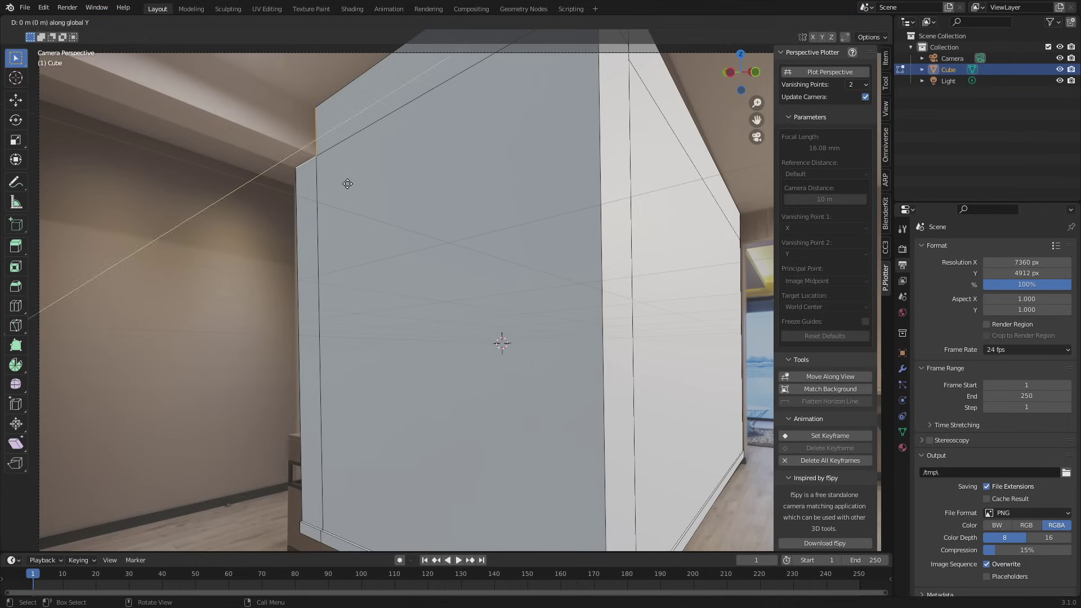
{"action": "left_click", "coordinate": [39, 116]}
{"action": "scroll", "coordinate": [262, 167], "scroll_direction": "down", "scroll_amount": 4}
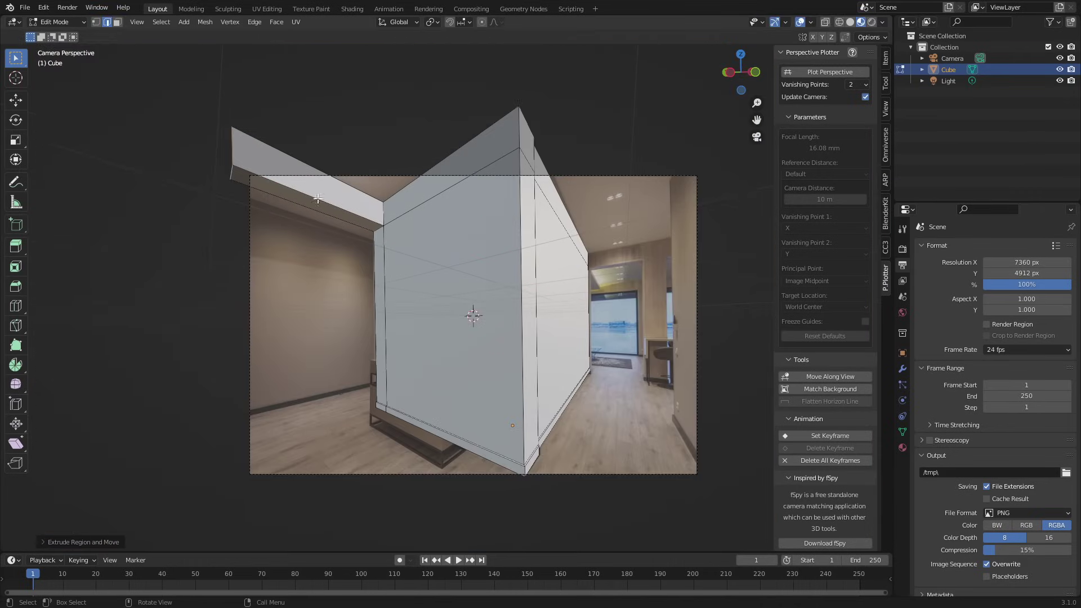
{"action": "left_click", "coordinate": [414, 210]}
{"action": "key", "text": "ctrl+z"}
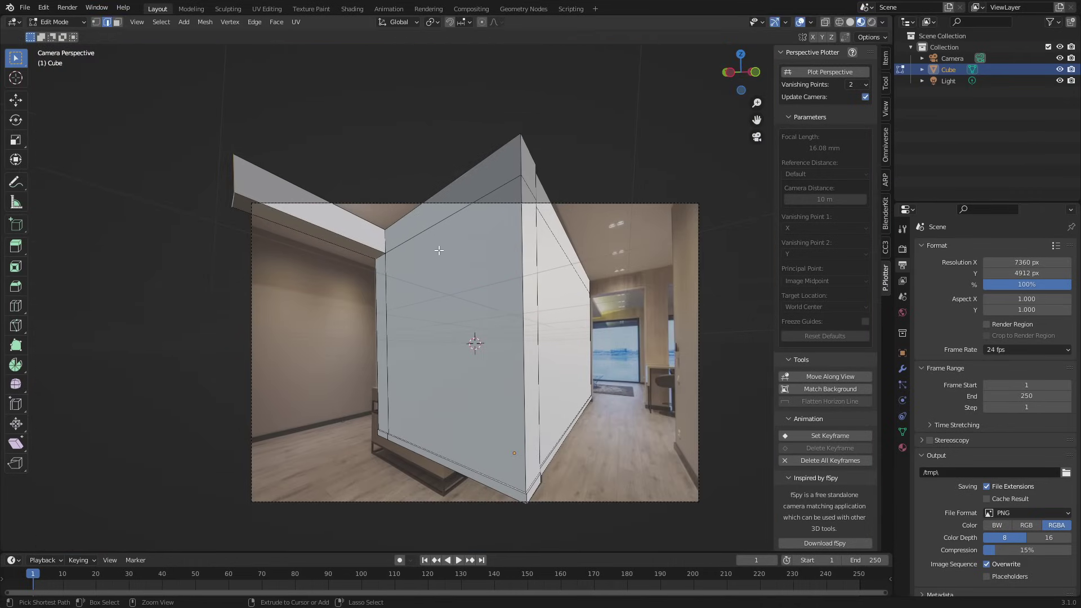
{"action": "key", "text": "ctrl+z"}
- Extrude the beam edge and the wall's upper edge together along Y to form the ceiling beam and ceiling
{"action": "left_click", "coordinate": [423, 204], "text": "shift"}
{"action": "key", "text": "e"}
{"action": "key", "text": "x"}
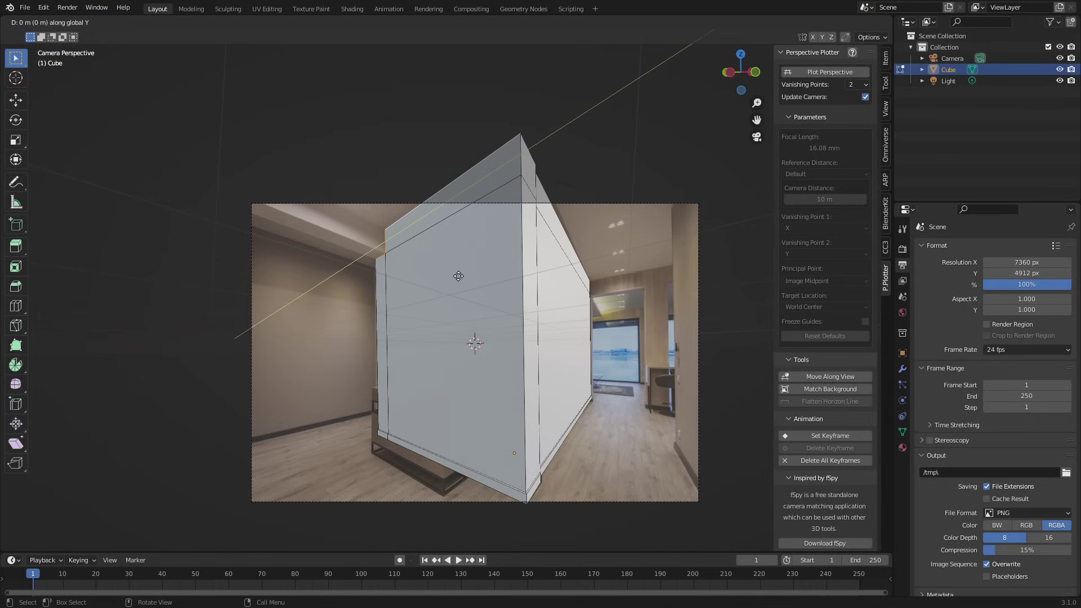
{"action": "left_click", "coordinate": [267, 202]}
{"action": "scroll", "coordinate": [360, 290], "scroll_direction": "down", "scroll_amount": 2}
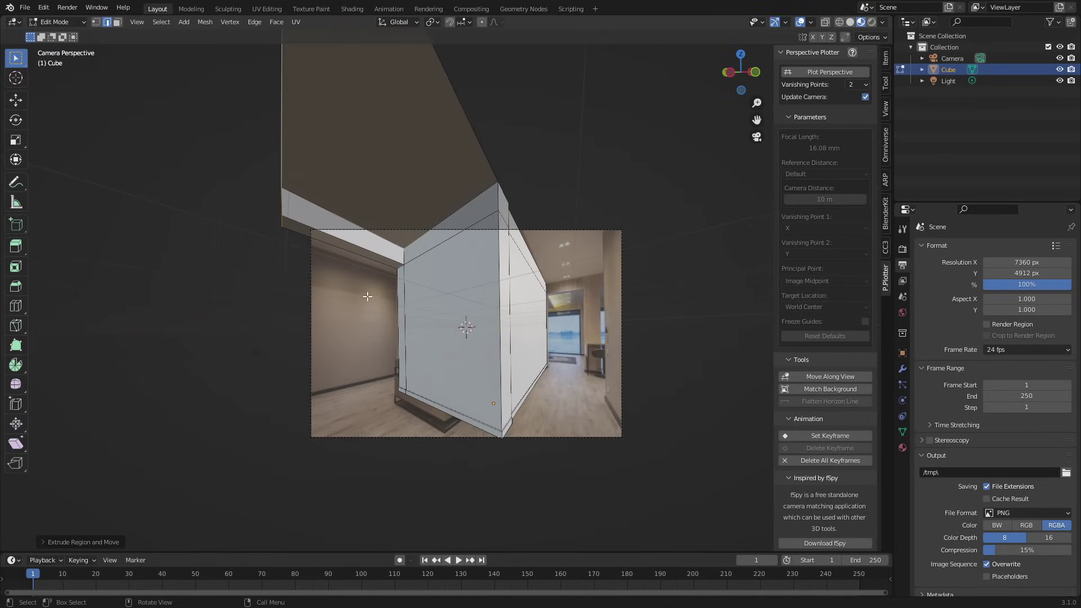
{"action": "key", "text": "Tab"}
{"action": "middle_click_drag", "start_coordinate": [428, 379], "coordinate": [501, 365], "text": "shift"}
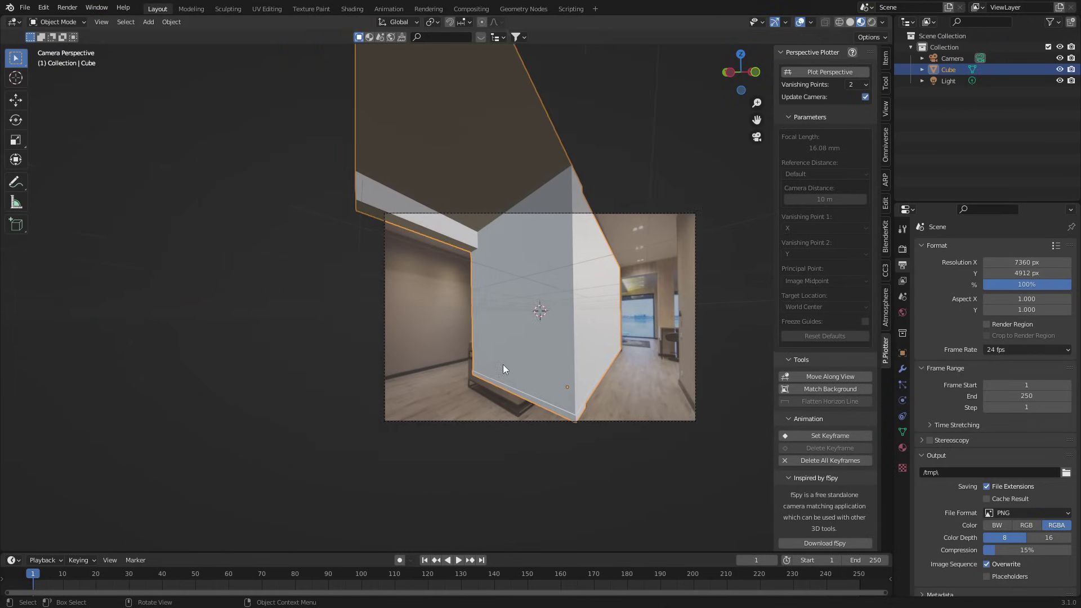
{"action": "scroll", "coordinate": [436, 327], "scroll_direction": "up", "scroll_amount": 5}
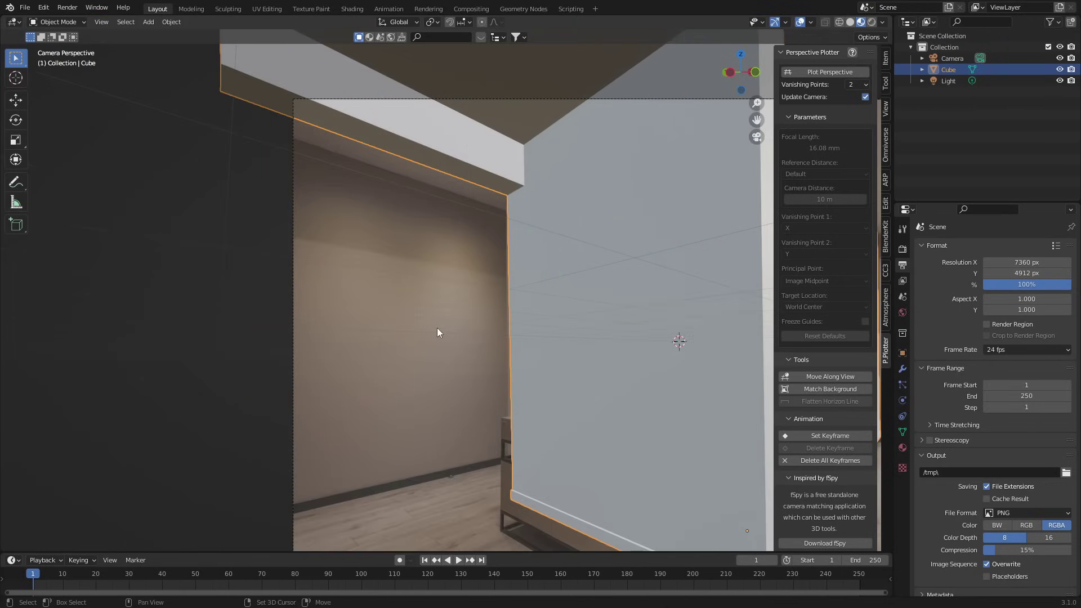
- Unwrap the completed room mesh with Project from View, looking through the camera
{"action": "middle_click_drag", "start_coordinate": [559, 303], "coordinate": [484, 331], "text": "shift"}
{"action": "scroll", "coordinate": [519, 298], "scroll_direction": "down", "scroll_amount": 2}
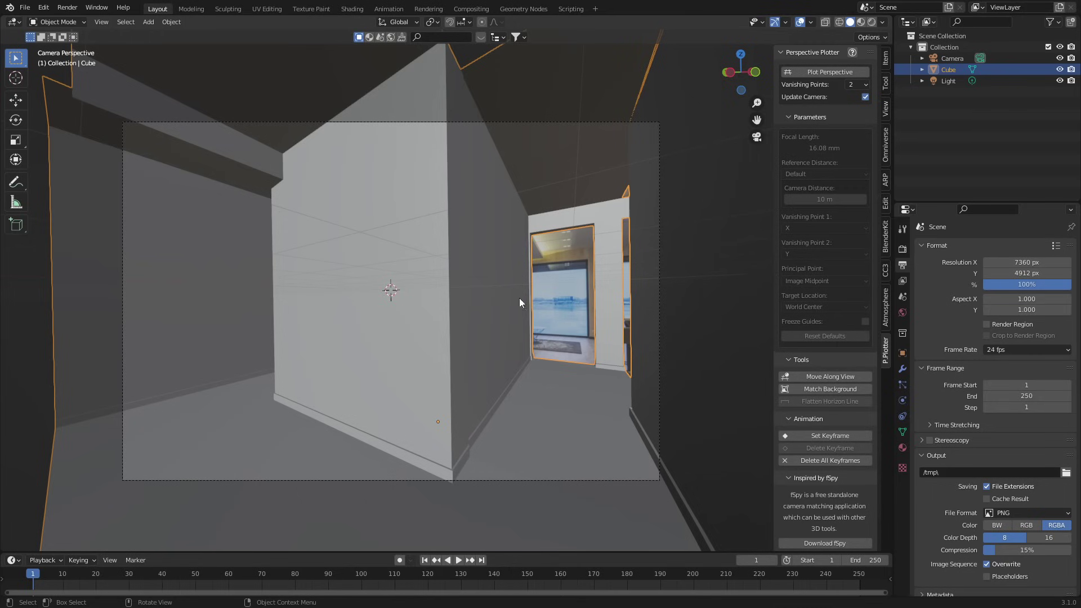
{"action": "key", "text": "Tab"}
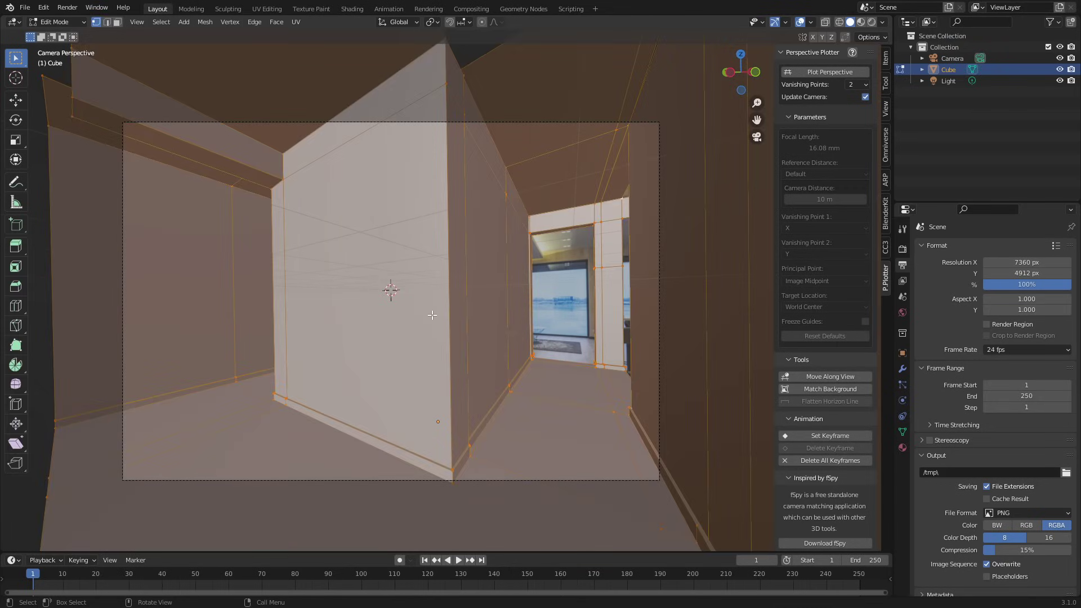
{"action": "key", "text": "u"}
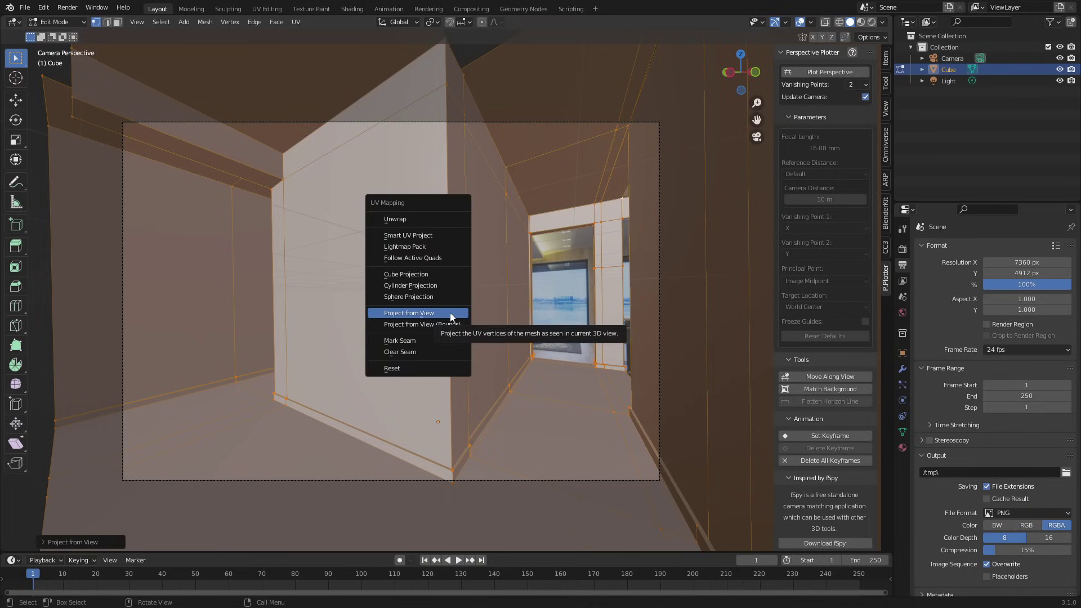
{"action": "left_click", "coordinate": [451, 313]}
- In the Shading workspace, add an Image Texture node to the room material and connect its Color to the Principled BSDF's Base Color
{"action": "left_click", "coordinate": [353, 8]}
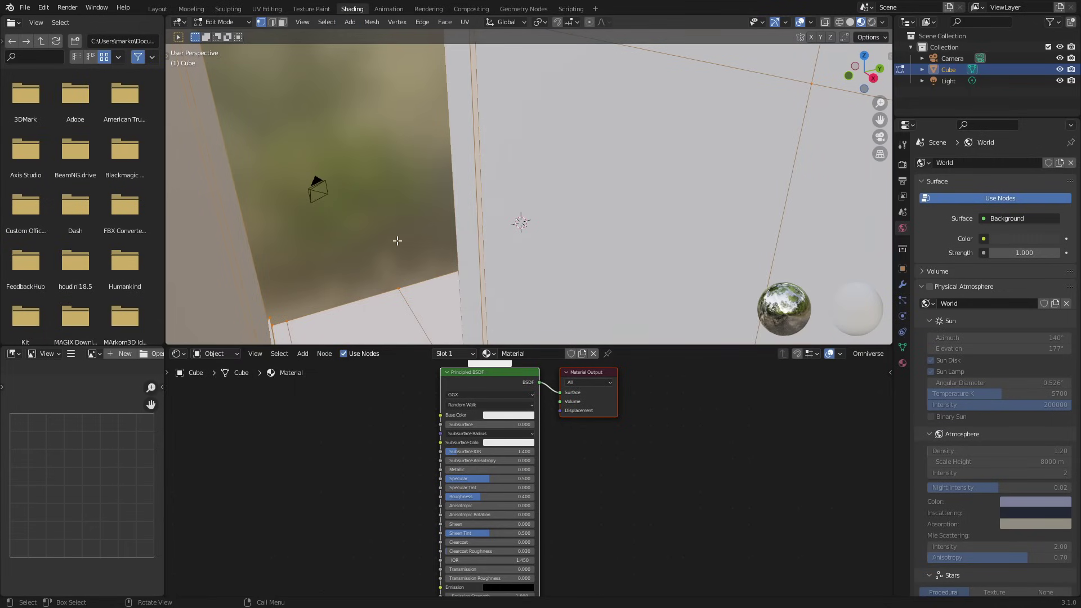
{"action": "key", "text": "shift+a"}
{"action": "left_click", "coordinate": [391, 404]}
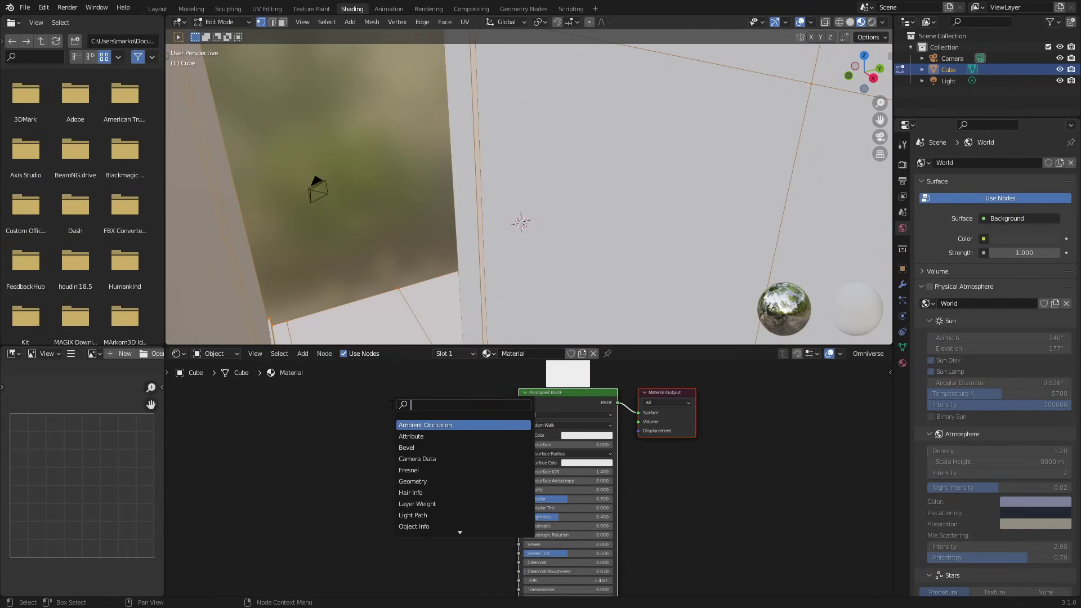
{"action": "type", "text": "image"}
{"action": "key", "text": "Return"}
{"action": "left_click", "coordinate": [276, 393]}
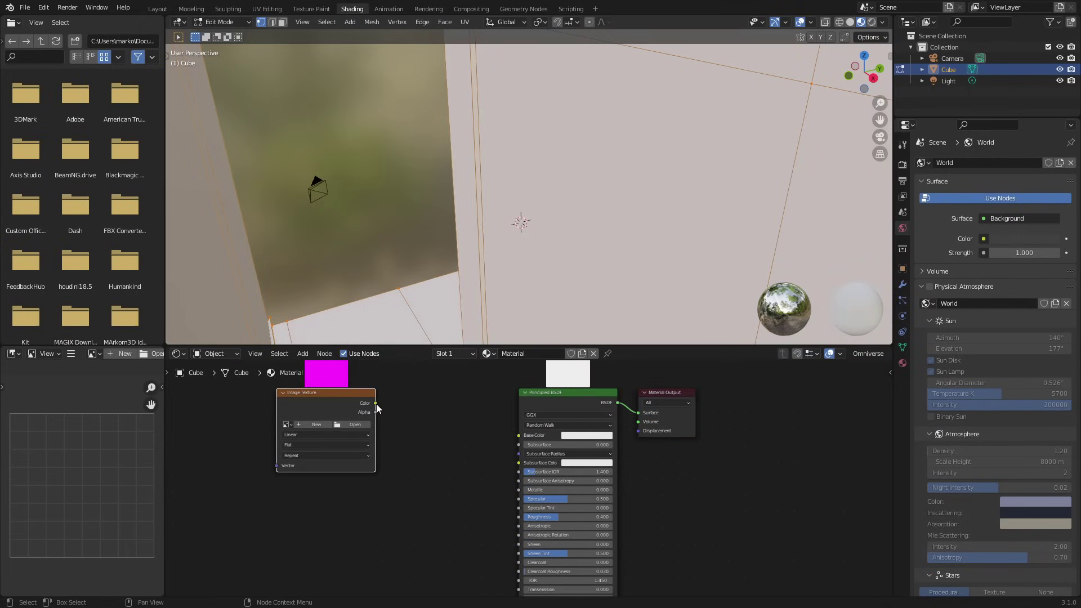
{"action": "left_click_drag", "start_coordinate": [375, 403], "coordinate": [518, 435]}
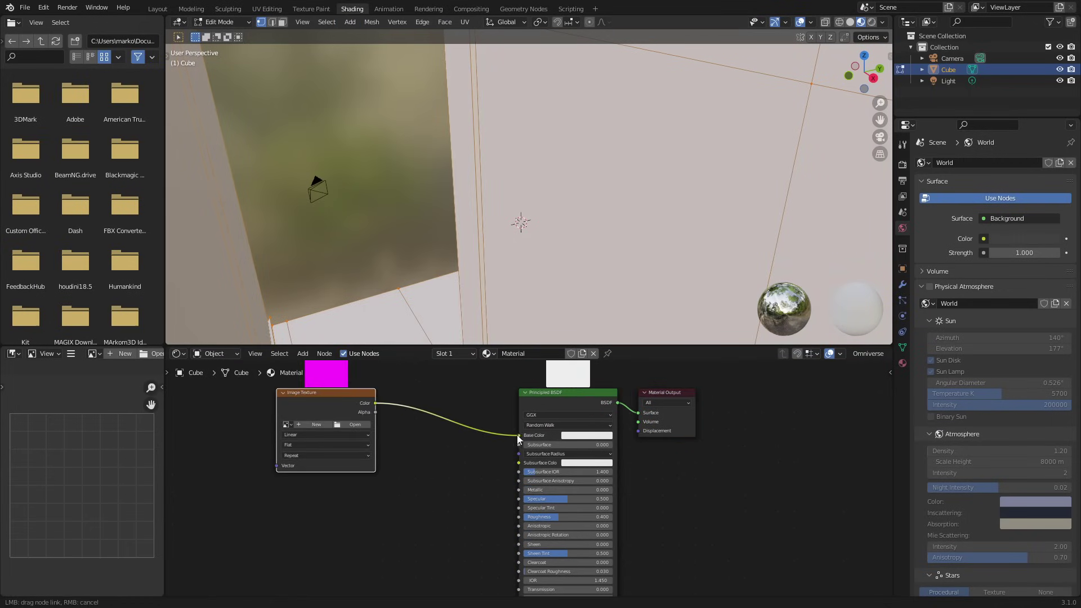
- Assign the already loaded interior photo to the Image Texture node and view the textured room through the camera
{"action": "left_click", "coordinate": [349, 426]}
{"action": "key", "text": "Escape"}
{"action": "left_click", "coordinate": [288, 425]}
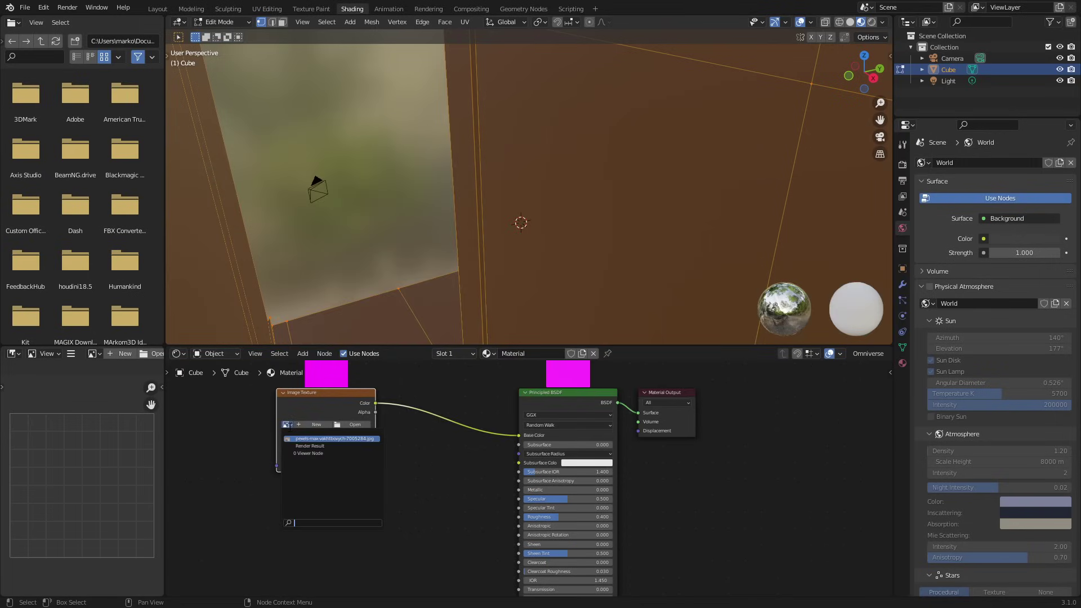
{"action": "left_click", "coordinate": [334, 439]}
{"action": "key", "text": "KP_0"}
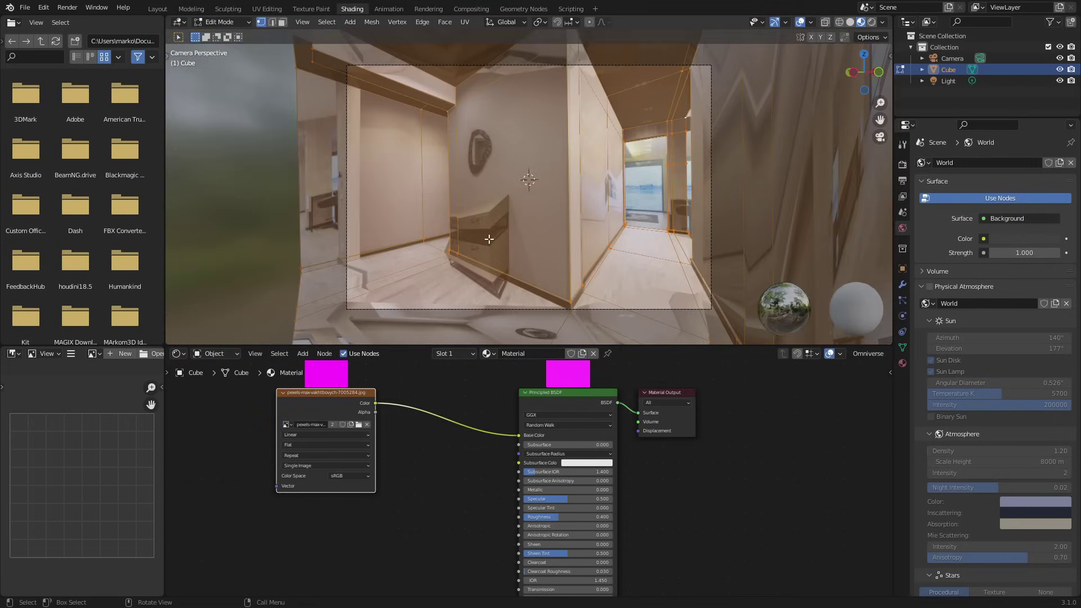
{"action": "scroll", "coordinate": [488, 239], "scroll_direction": "up", "scroll_amount": 3}
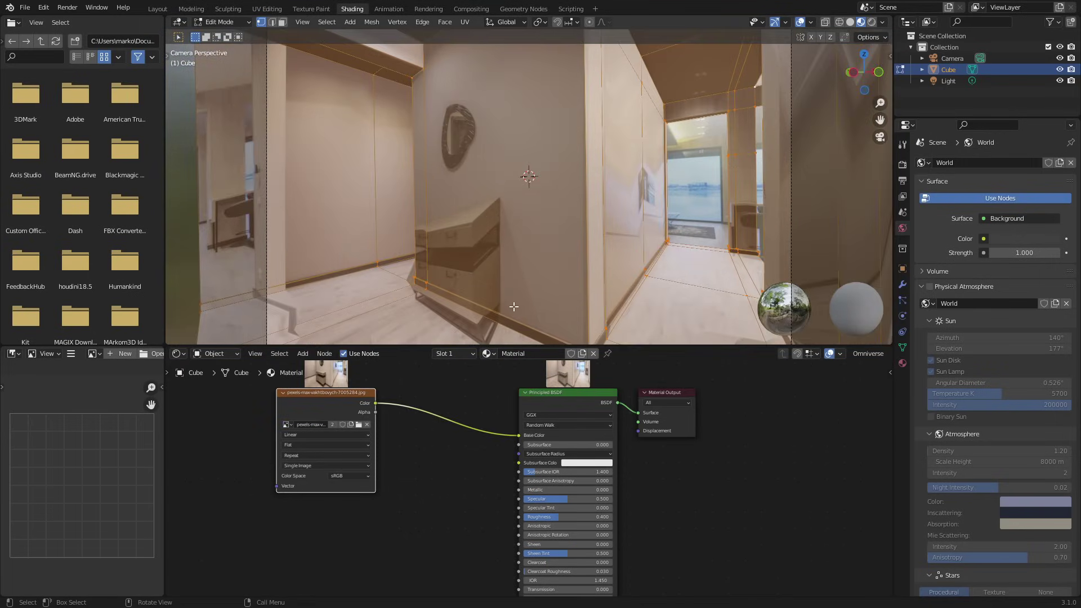
{"action": "middle_click_drag", "start_coordinate": [594, 245], "coordinate": [405, 206], "text": "shift"}
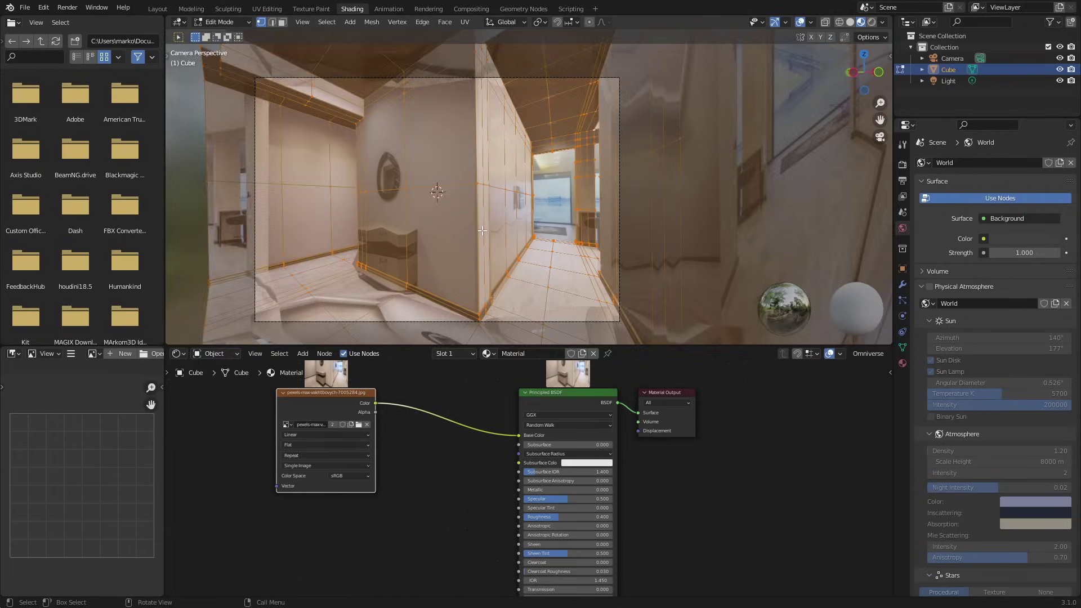
- Add two horizontal loop cuts along the hallway wall, one near its panel seam and one above the wall-mounted panel
{"action": "scroll", "coordinate": [481, 232], "scroll_direction": "up", "scroll_amount": 4}
{"action": "key", "text": "ctrl+r"}
{"action": "left_click", "coordinate": [371, 207]}
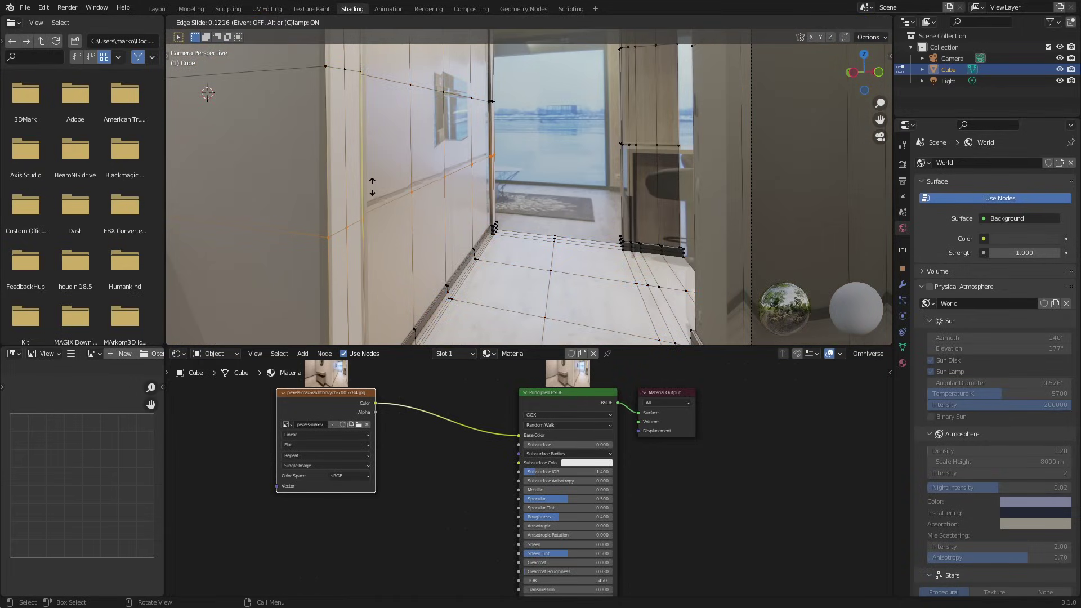
{"action": "left_click", "coordinate": [371, 247]}
{"action": "middle_click_drag", "start_coordinate": [362, 174], "coordinate": [388, 261], "text": "shift"}
{"action": "key", "text": "ctrl+r"}
{"action": "left_click", "coordinate": [385, 260]}
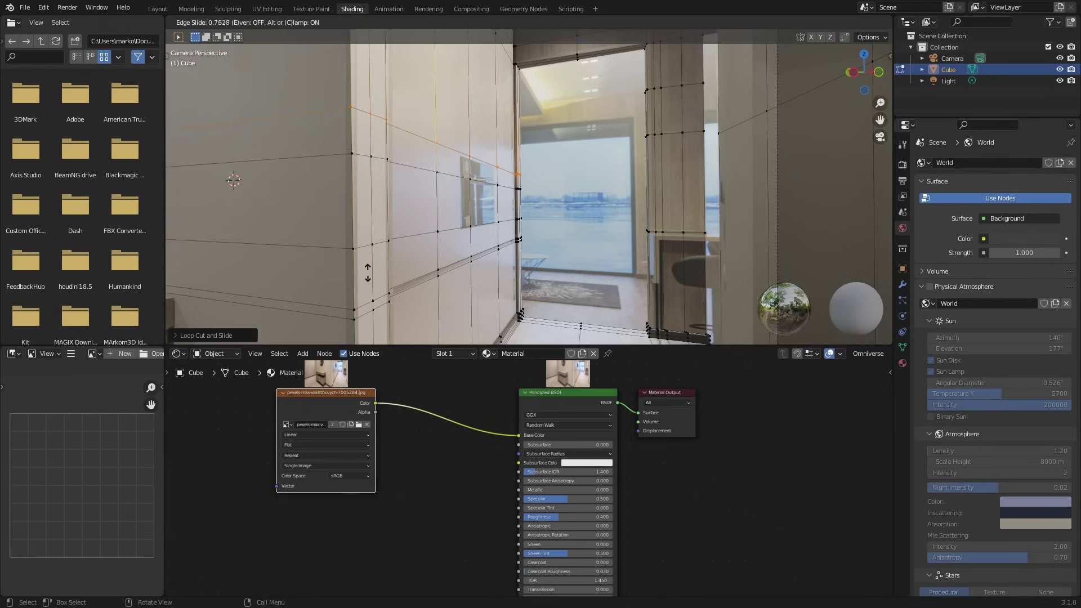
{"action": "left_click", "coordinate": [367, 274]}
- Add a horizontal loop cut across the wall behind the dresser and slide it down to the lower drawers
{"action": "scroll", "coordinate": [349, 265], "scroll_direction": "down", "scroll_amount": 2}
{"action": "middle_click_drag", "start_coordinate": [275, 247], "coordinate": [529, 148], "text": "shift"}
{"action": "scroll", "coordinate": [569, 206], "scroll_direction": "up", "scroll_amount": 2}
{"action": "key", "text": "ctrl+r"}
{"action": "left_click", "coordinate": [495, 187]}
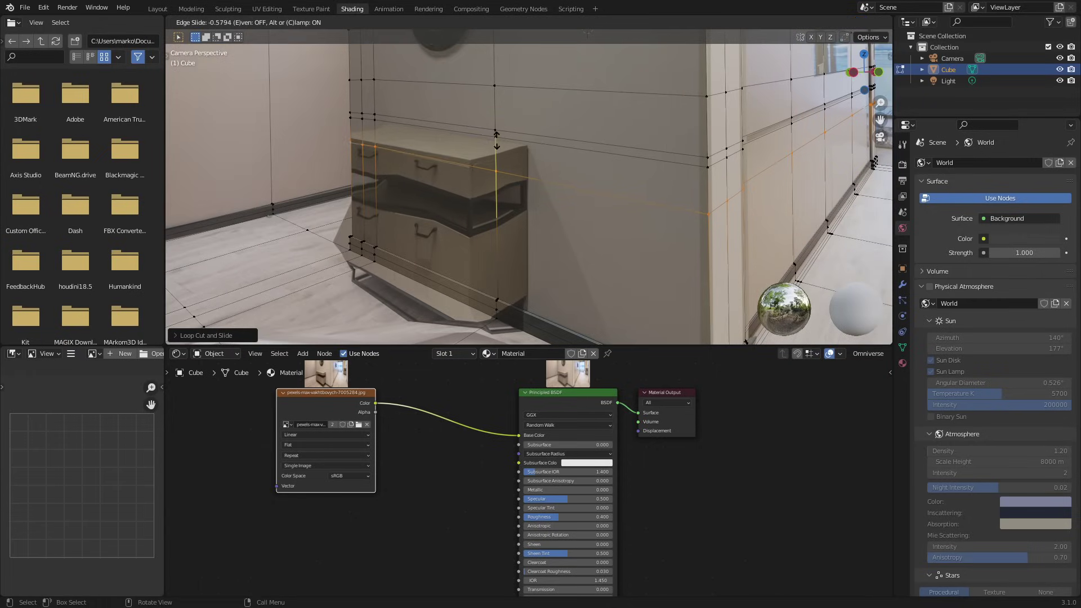
{"action": "left_click", "coordinate": [511, 257]}
- Add a loop cut running across the foreground floor and up the far-left wall
{"action": "middle_click_drag", "start_coordinate": [511, 257], "coordinate": [459, 167]}
{"action": "middle_click_drag", "start_coordinate": [609, 321], "coordinate": [613, 245], "text": "shift"}
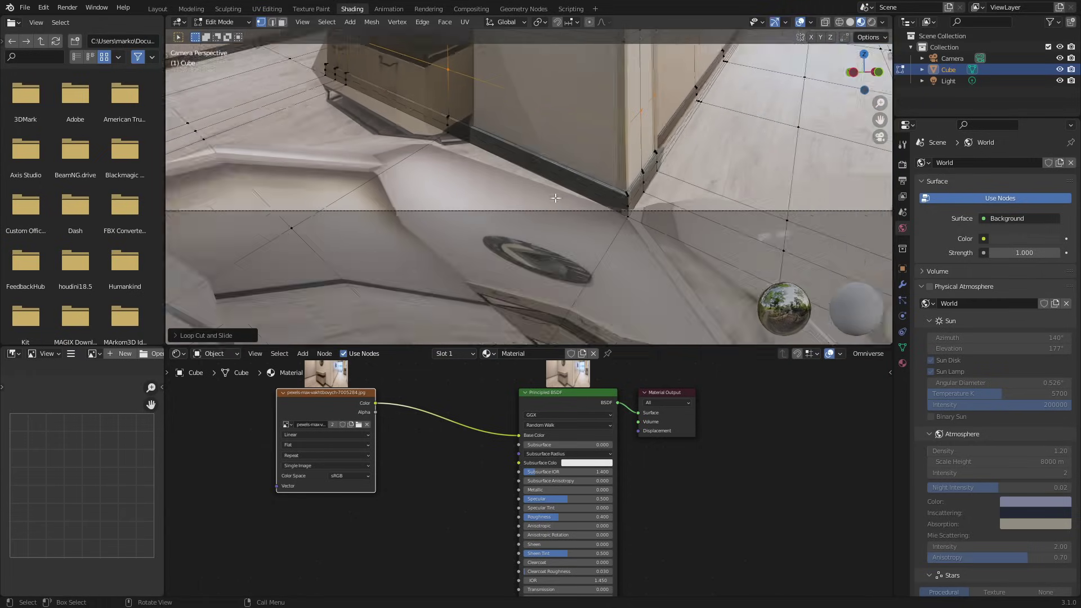
{"action": "scroll", "coordinate": [611, 246], "scroll_direction": "down", "scroll_amount": 2}
{"action": "key", "text": "ctrl+r"}
{"action": "left_click", "coordinate": [575, 271]}
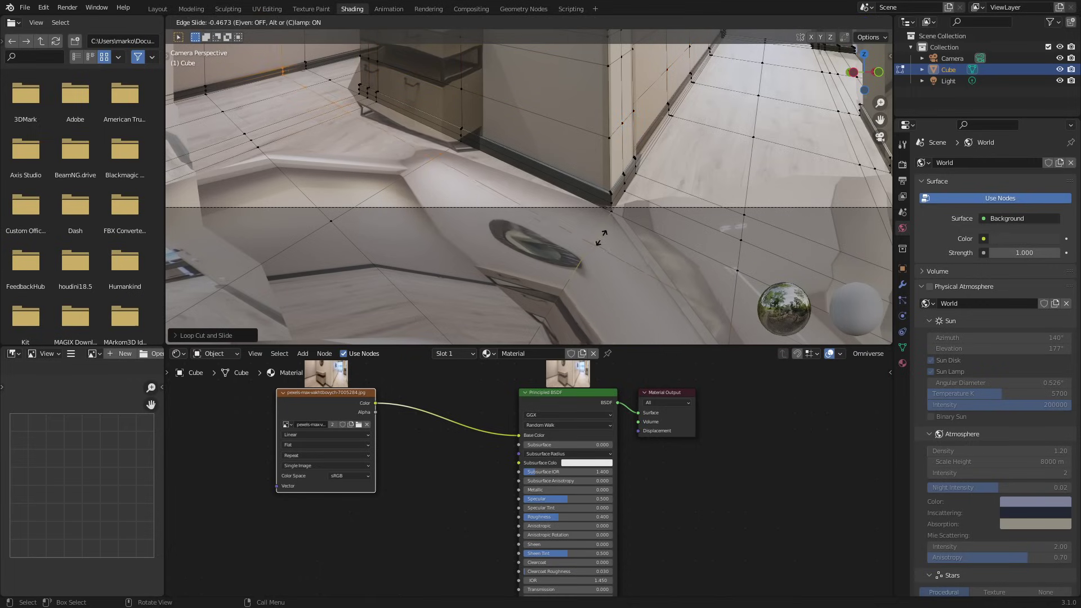
{"action": "left_click", "coordinate": [595, 238]}
{"action": "middle_click_drag", "start_coordinate": [529, 229], "coordinate": [460, 316], "text": "shift"}
{"action": "scroll", "coordinate": [460, 316], "scroll_direction": "down", "scroll_amount": 2}
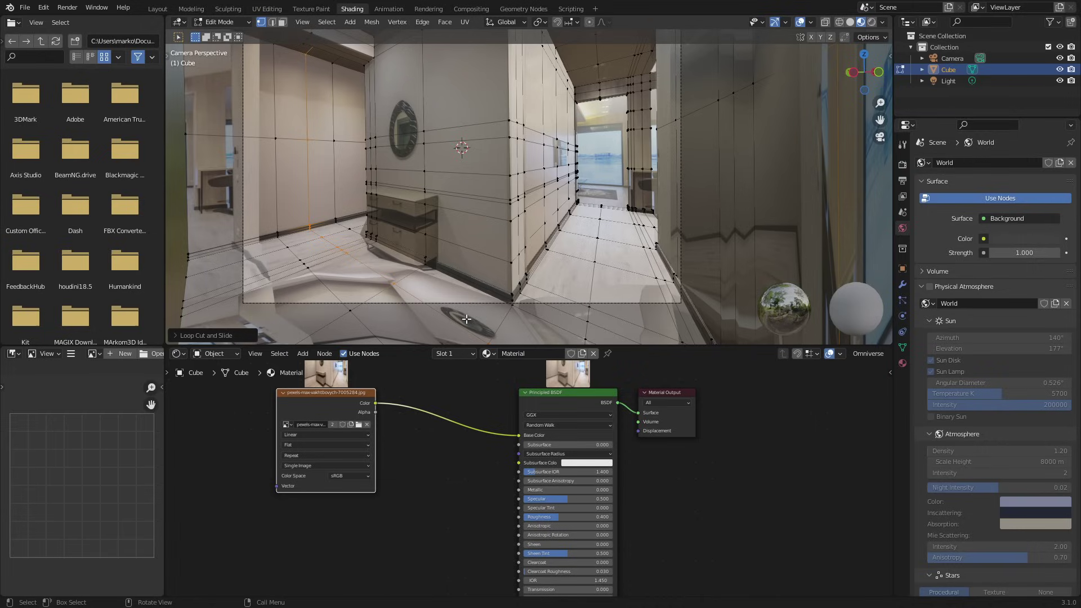
- Open the UV Editing workspace and examine where a ceiling face and a floor face lie relative to the photo
{"action": "left_click", "coordinate": [268, 9]}
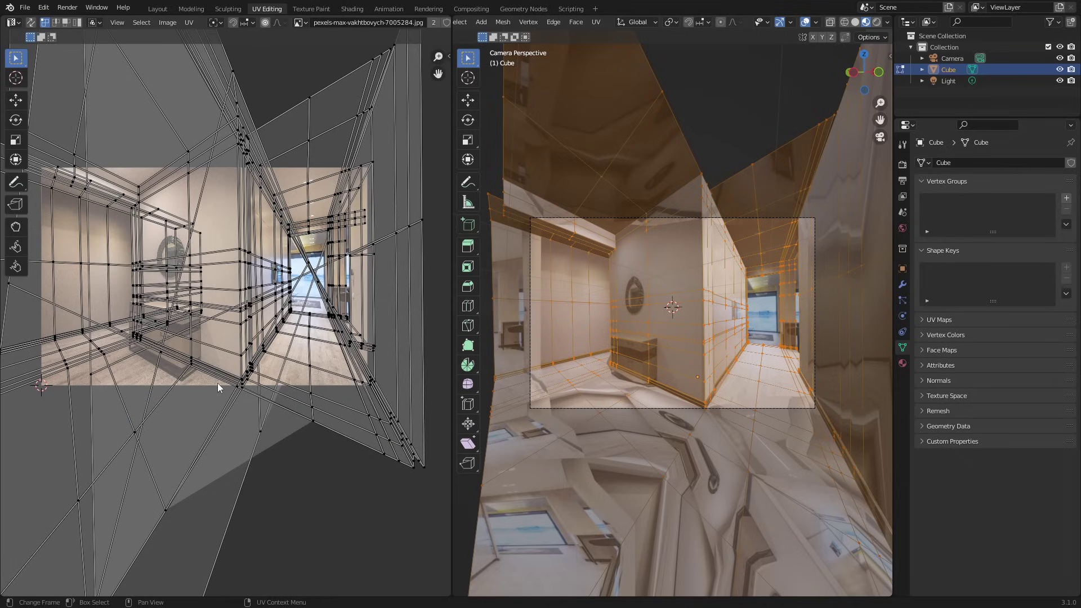
{"action": "middle_click_drag", "start_coordinate": [124, 363], "coordinate": [265, 344]}
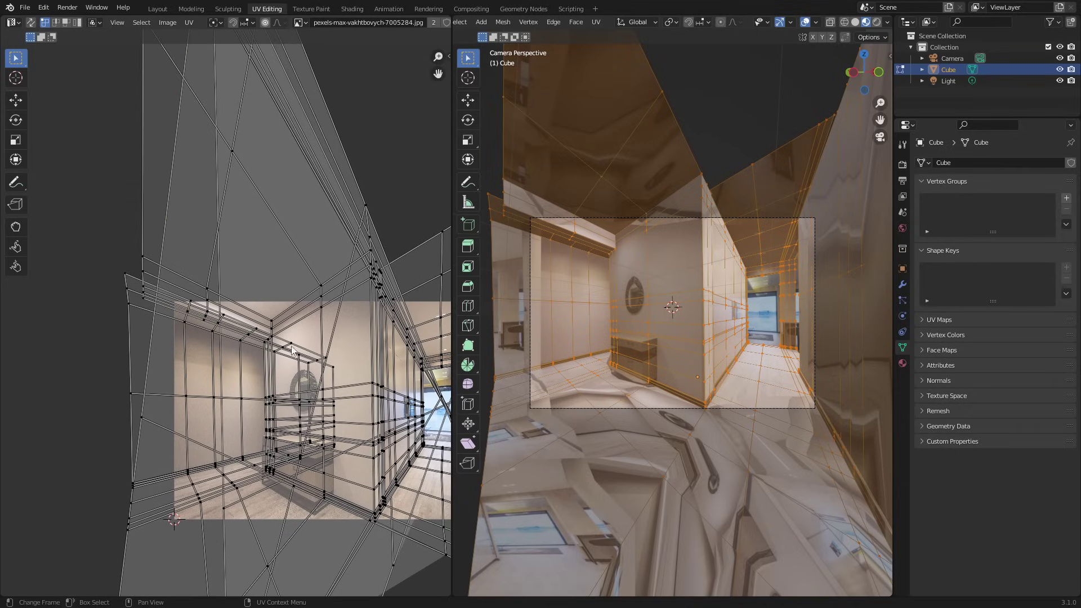
{"action": "middle_click_drag", "start_coordinate": [220, 300], "coordinate": [208, 287]}
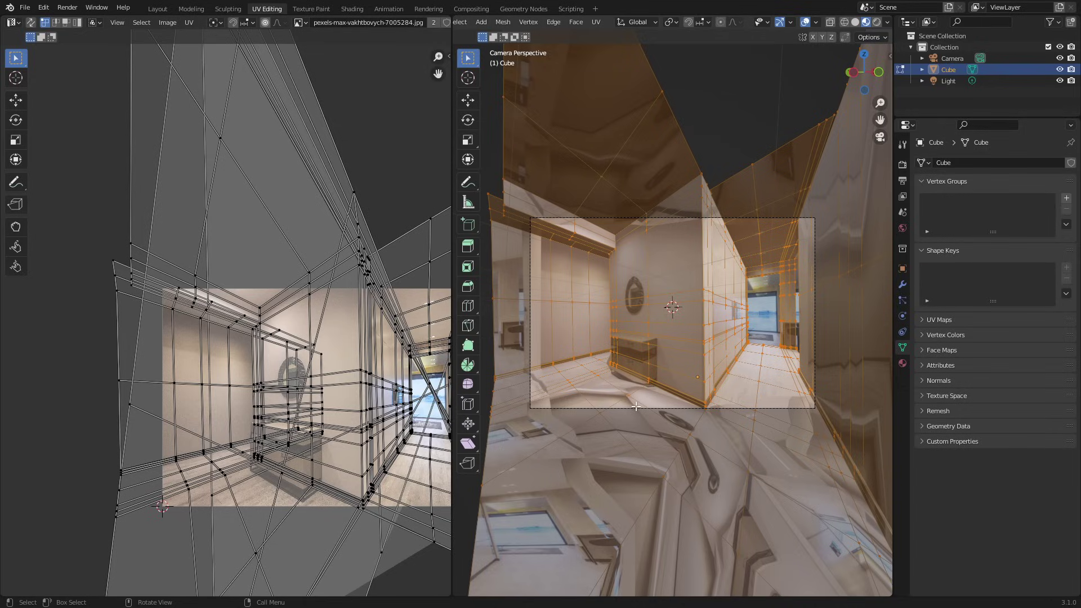
{"action": "left_click", "coordinate": [611, 210]}
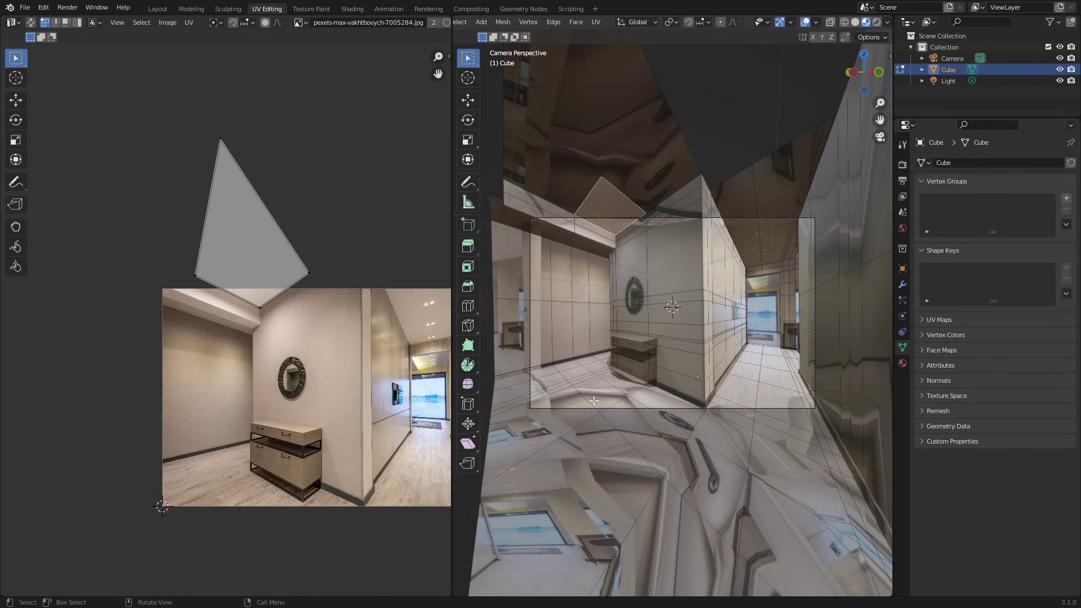
{"action": "left_click", "coordinate": [634, 436]}
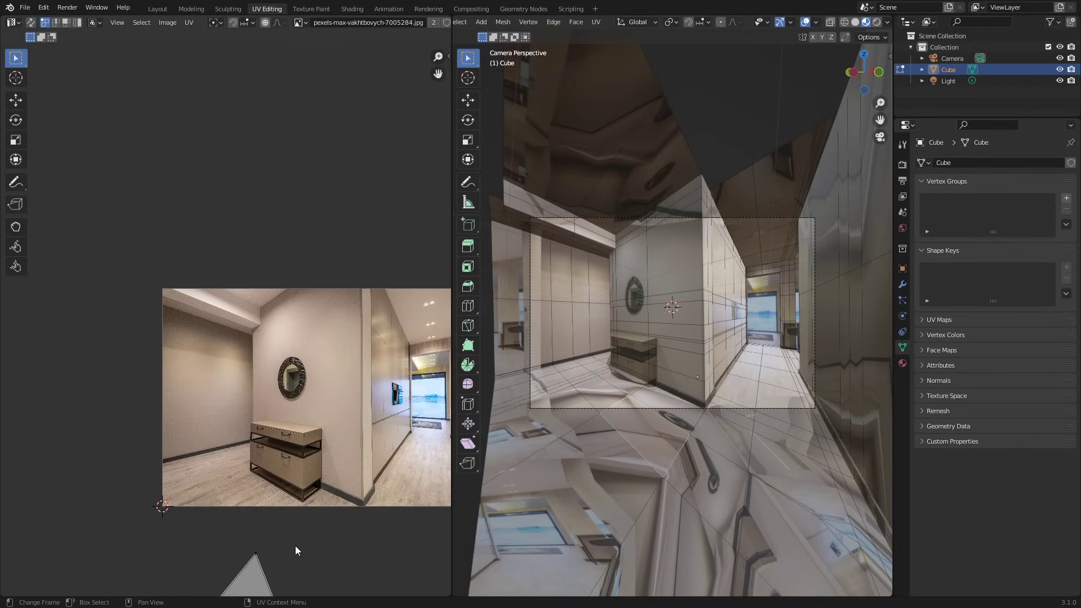
{"action": "middle_click_drag", "start_coordinate": [295, 546], "coordinate": [319, 403]}
{"action": "middle_click_drag", "start_coordinate": [326, 451], "coordinate": [311, 396]}
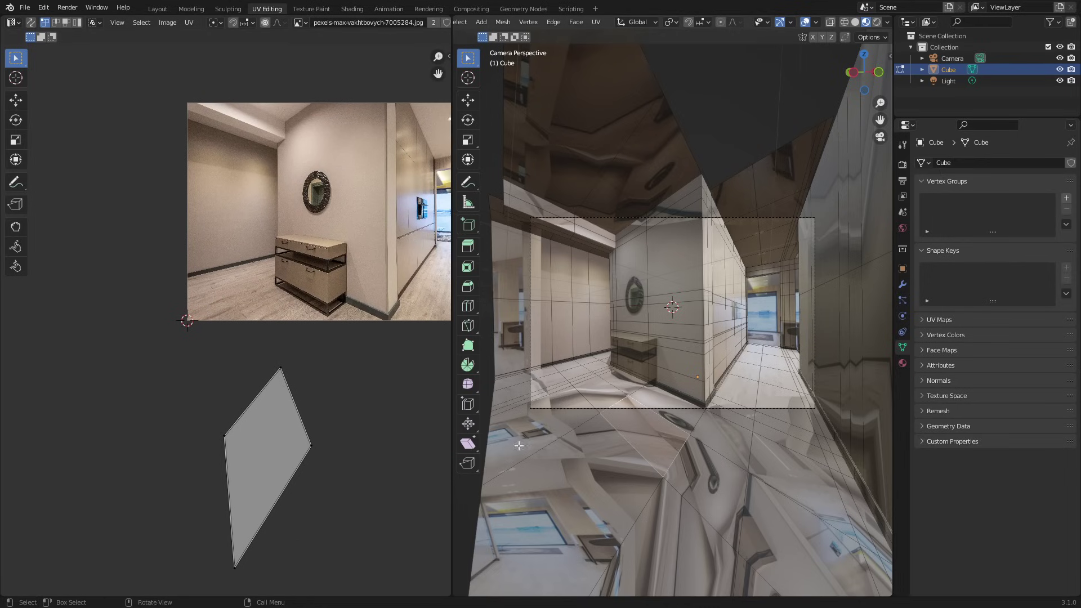
- Add a centered loop cut running through the foreground floor and vertically up the dresser wall
{"action": "scroll", "coordinate": [619, 450], "scroll_direction": "up", "scroll_amount": 2}
{"action": "key", "text": "ctrl+r"}
{"action": "left_click", "coordinate": [610, 462]}
{"action": "right_click", "coordinate": [611, 461]}
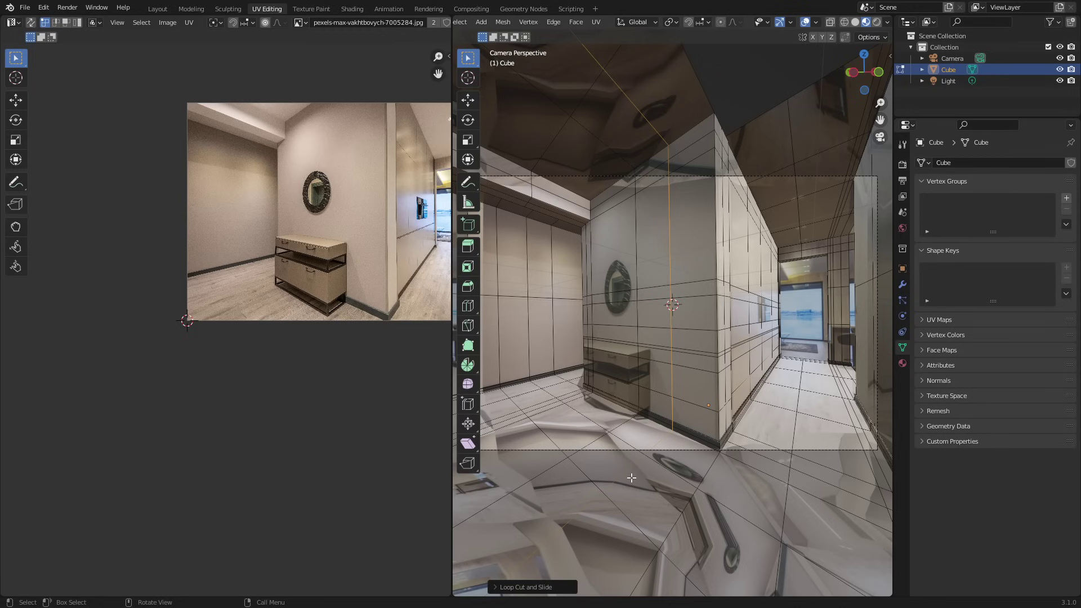
- Reapply Project from View to the whole mesh through the camera and inspect the textured room in Object Mode from other angles
{"action": "key", "text": "a"}
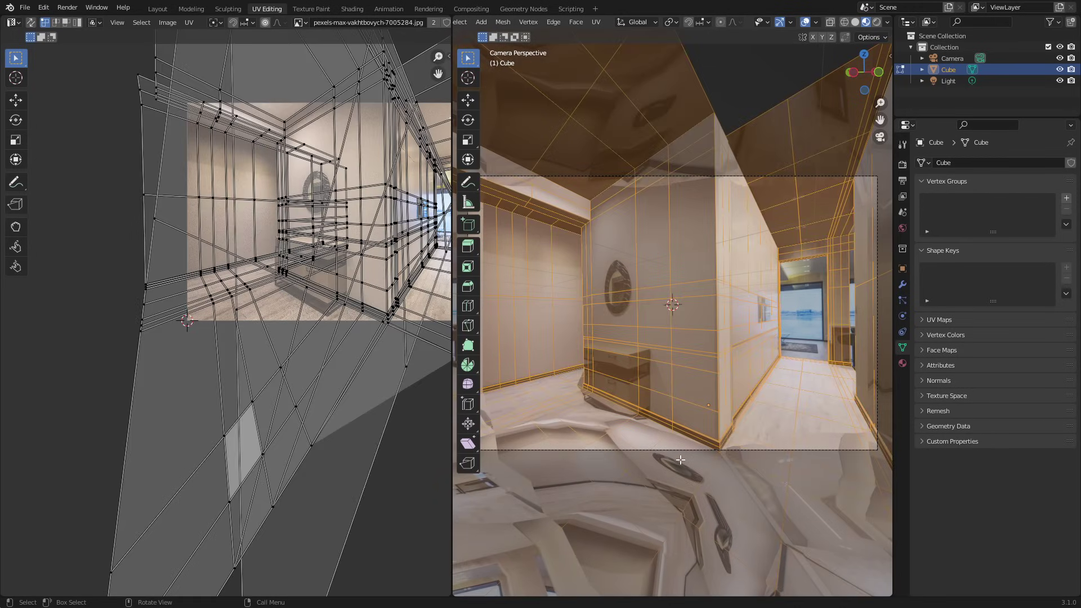
{"action": "key", "text": "u"}
{"action": "left_click", "coordinate": [680, 460]}
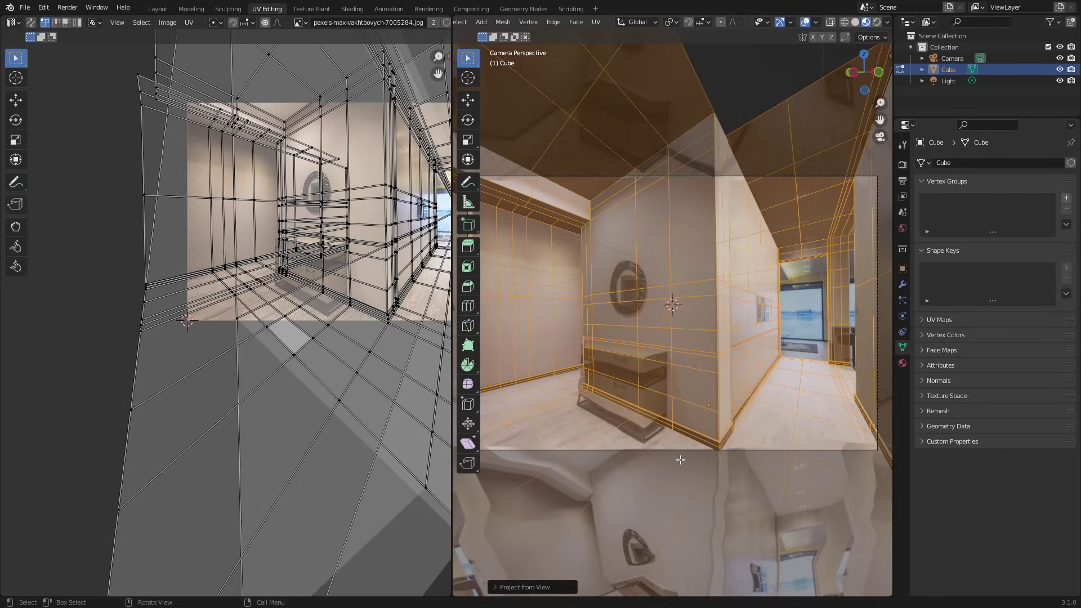
{"action": "middle_click_drag", "start_coordinate": [699, 499], "coordinate": [625, 440], "text": "shift"}
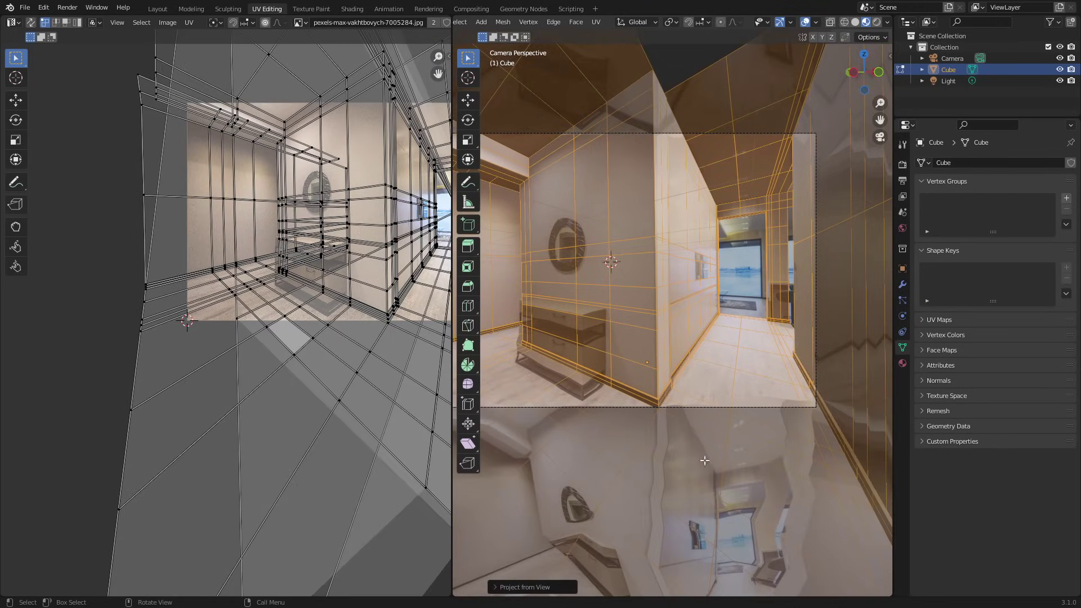
{"action": "key", "text": "Tab"}
{"action": "middle_click_drag", "start_coordinate": [681, 332], "coordinate": [563, 371]}
{"action": "middle_click_drag", "start_coordinate": [725, 360], "coordinate": [614, 381]}
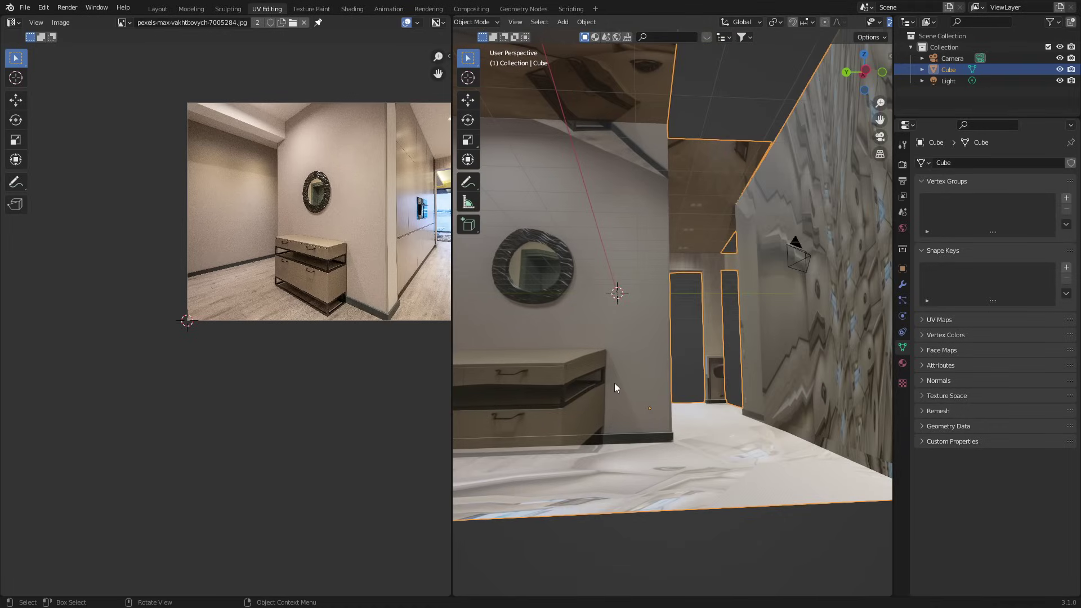